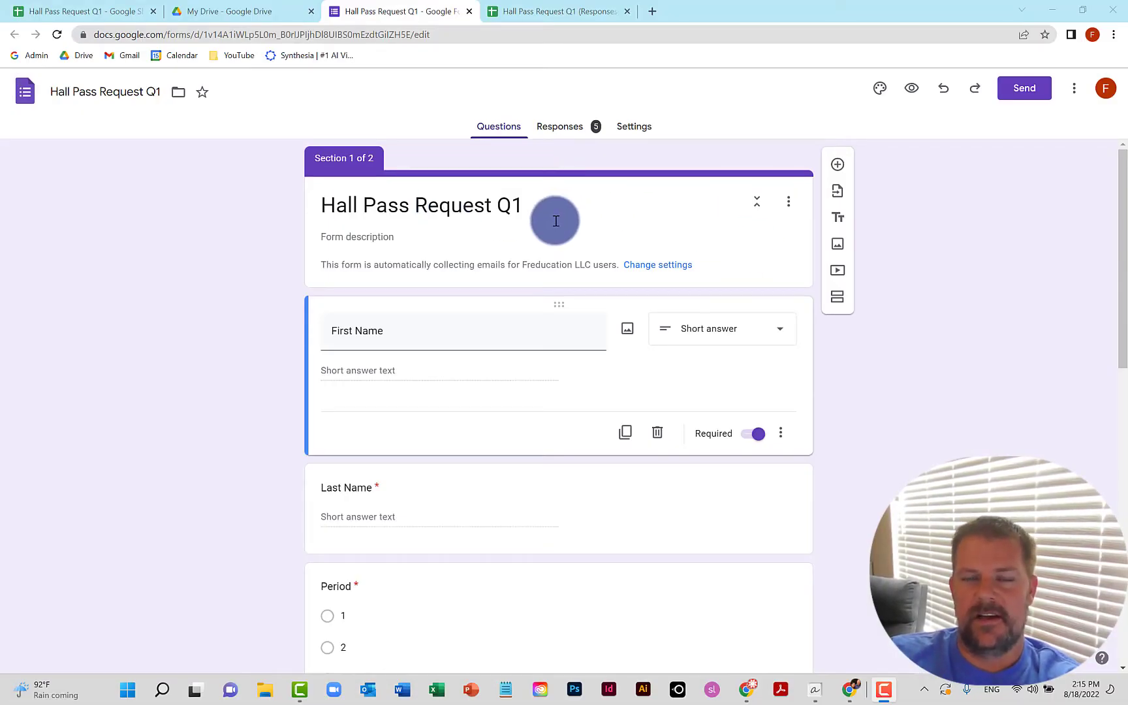
Scroll through the Hall Pass Request Q1 form and preview it as respondents see it.
{"action": "left_click", "coordinate": [315, 208]}
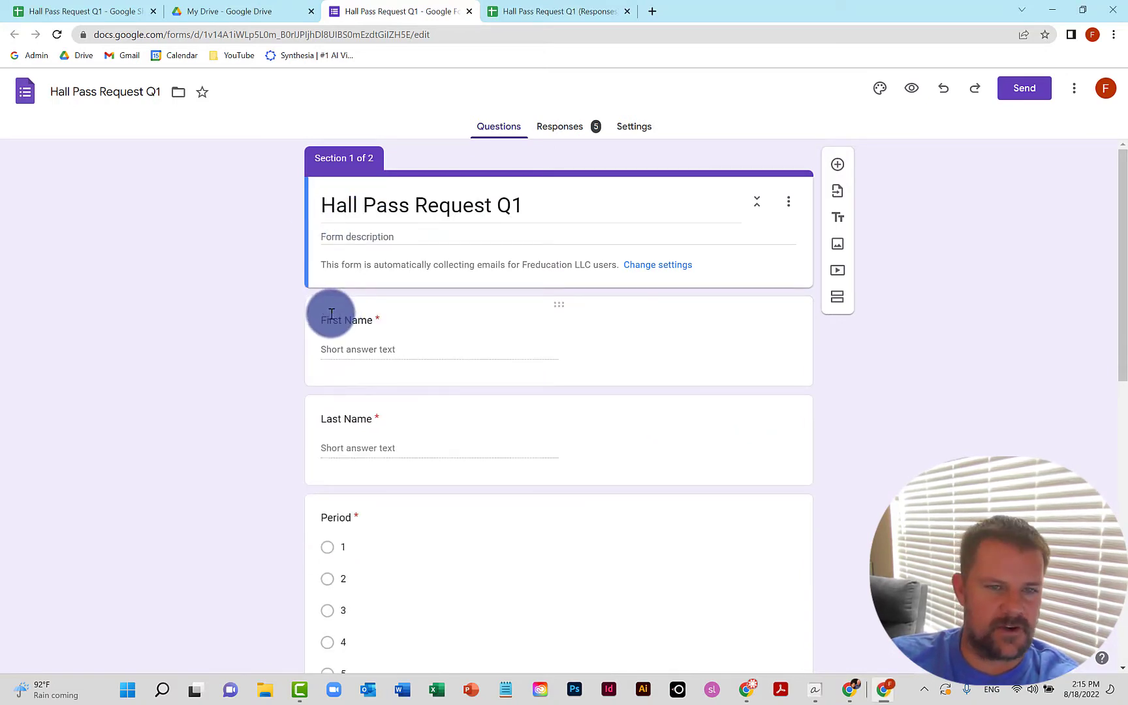
{"action": "scroll", "coordinate": [335, 314], "scroll_direction": "down", "scroll_amount": 5}
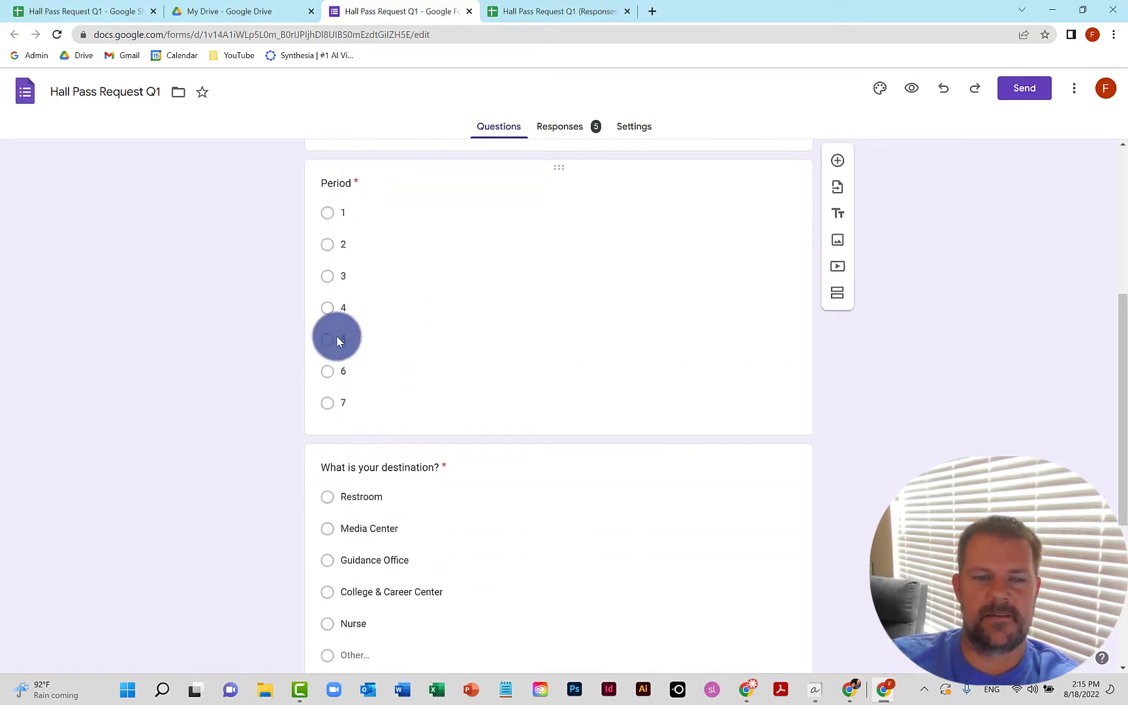
{"action": "scroll", "coordinate": [336, 341], "scroll_direction": "down", "scroll_amount": 2}
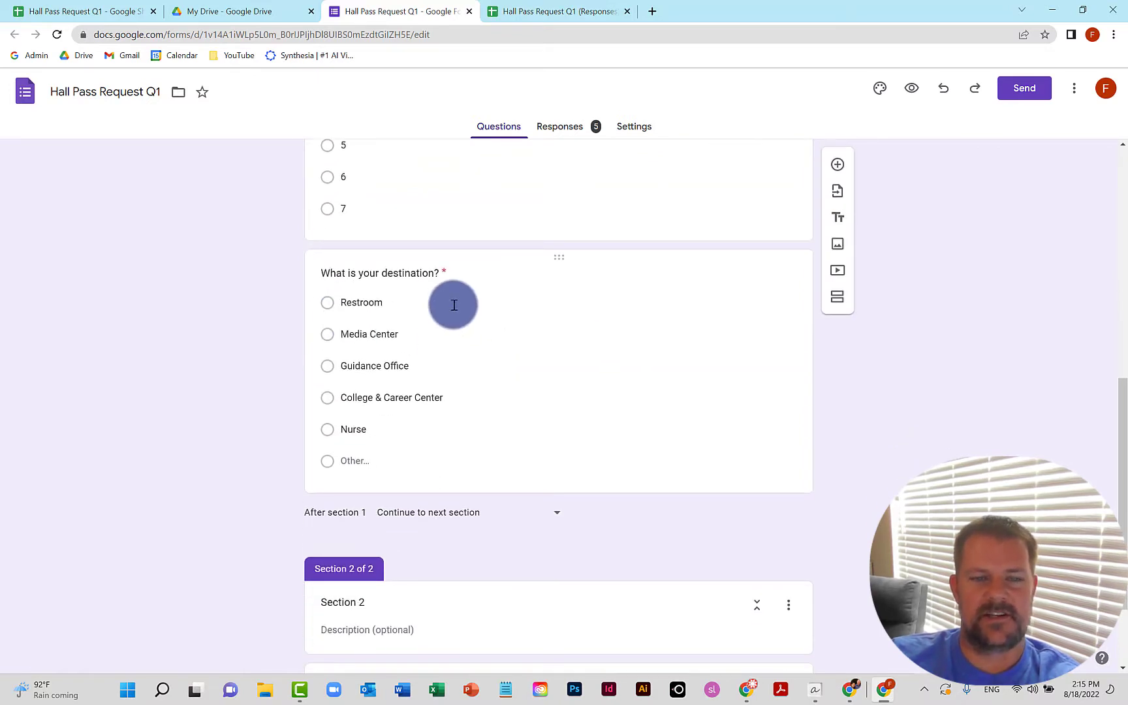
{"action": "scroll", "coordinate": [454, 305], "scroll_direction": "down", "scroll_amount": 2}
{"action": "scroll", "coordinate": [391, 409], "scroll_direction": "up", "scroll_amount": 7}
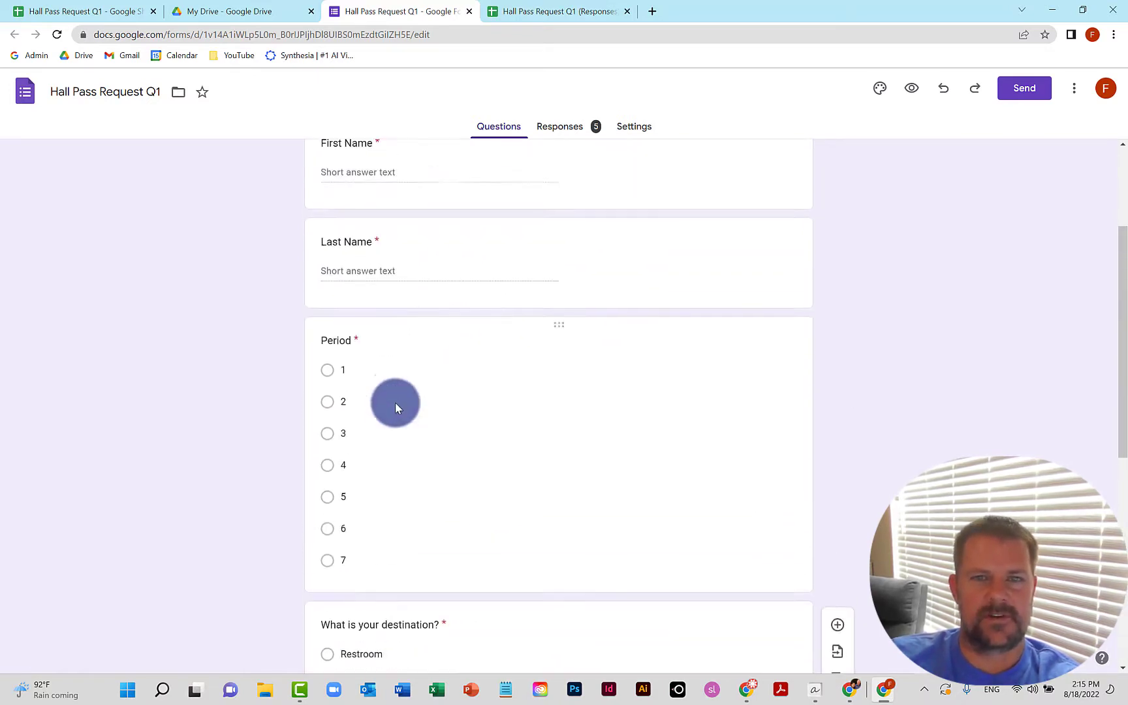
{"action": "scroll", "coordinate": [396, 402], "scroll_direction": "up", "scroll_amount": 3}
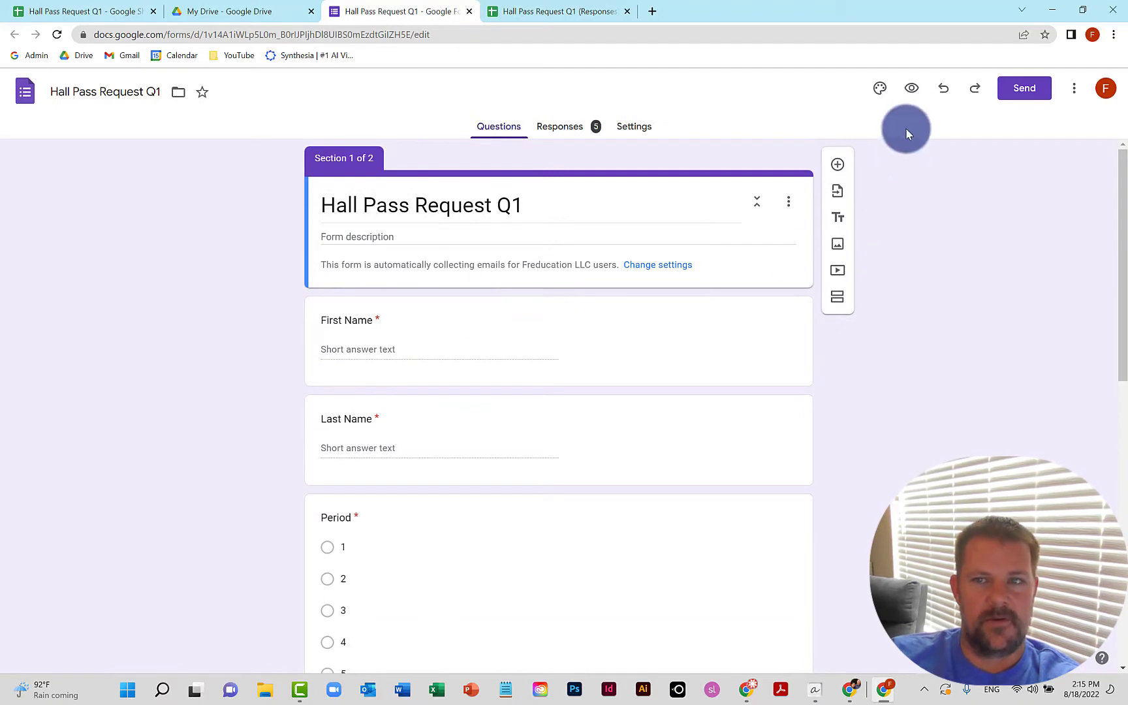
{"action": "left_click", "coordinate": [911, 89]}
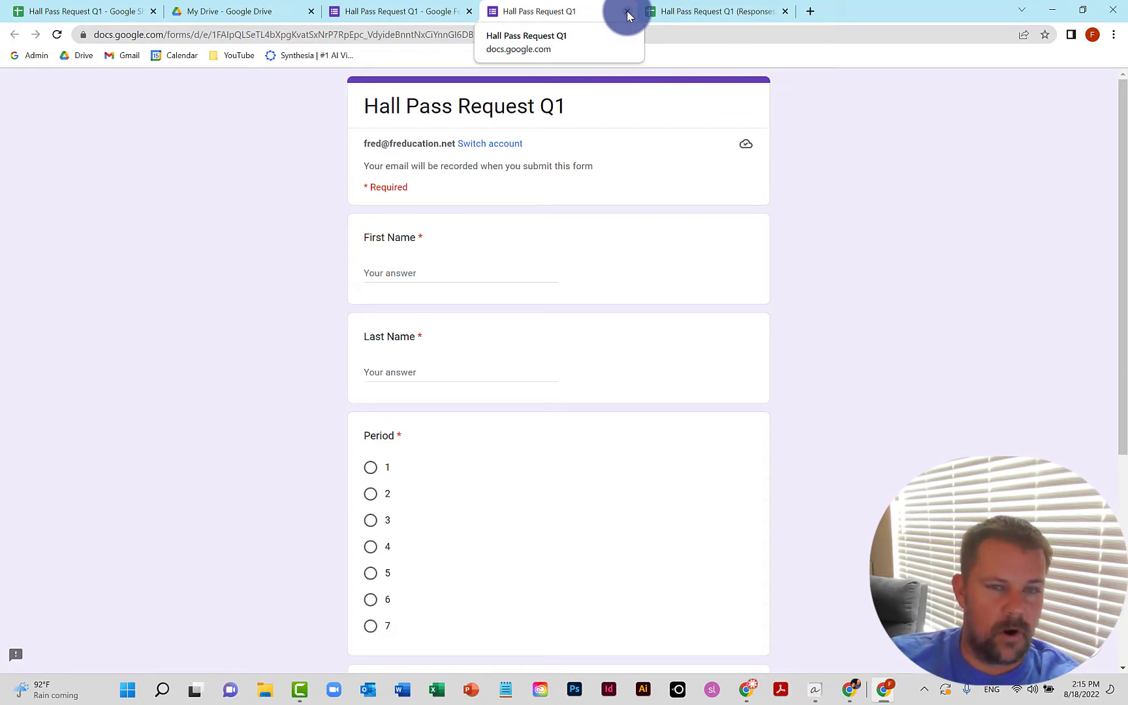
{"action": "left_click", "coordinate": [627, 11]}
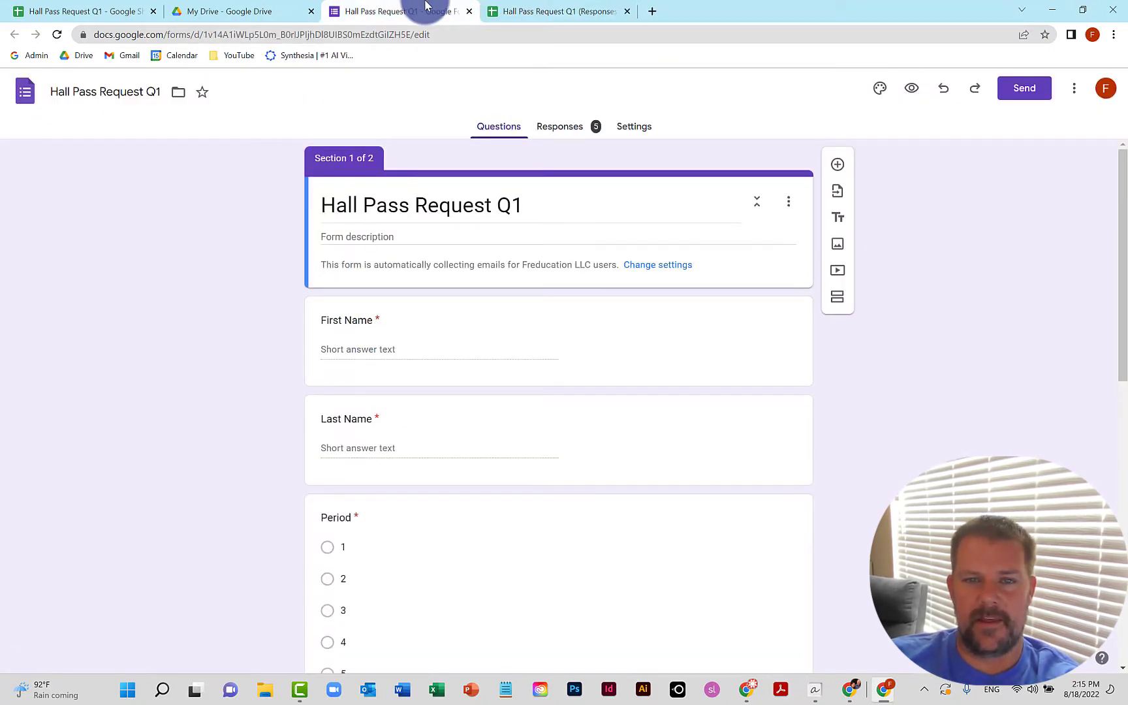
Open the form's collected responses in the linked Hall Pass Request Q1 (Responses) spreadsheet.
{"action": "left_click", "coordinate": [573, 128]}
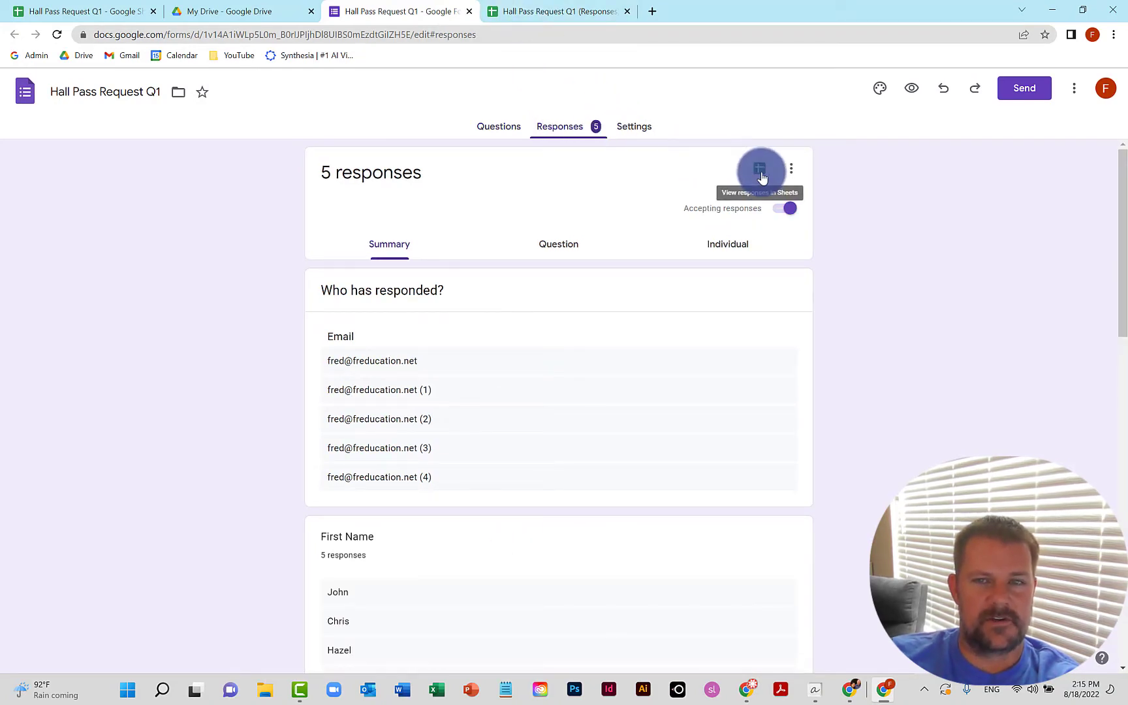
{"action": "left_click", "coordinate": [577, 10]}
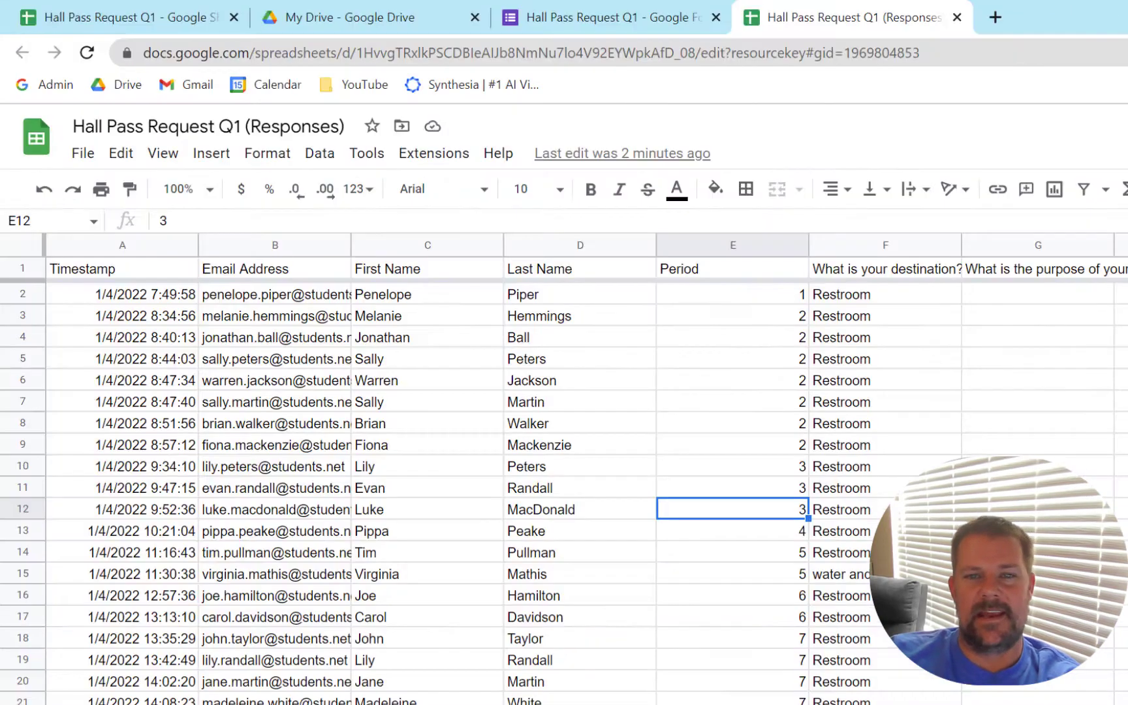
{"action": "left_click", "coordinate": [1121, 508]}
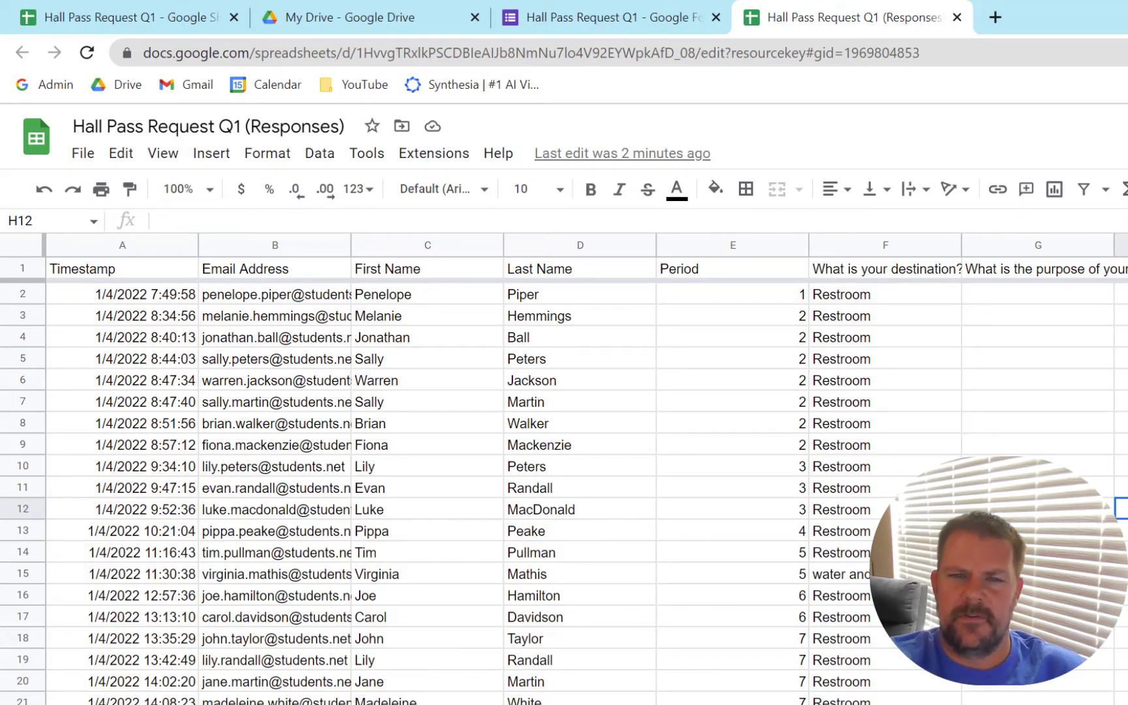
{"action": "left_click", "coordinate": [145, 297]}
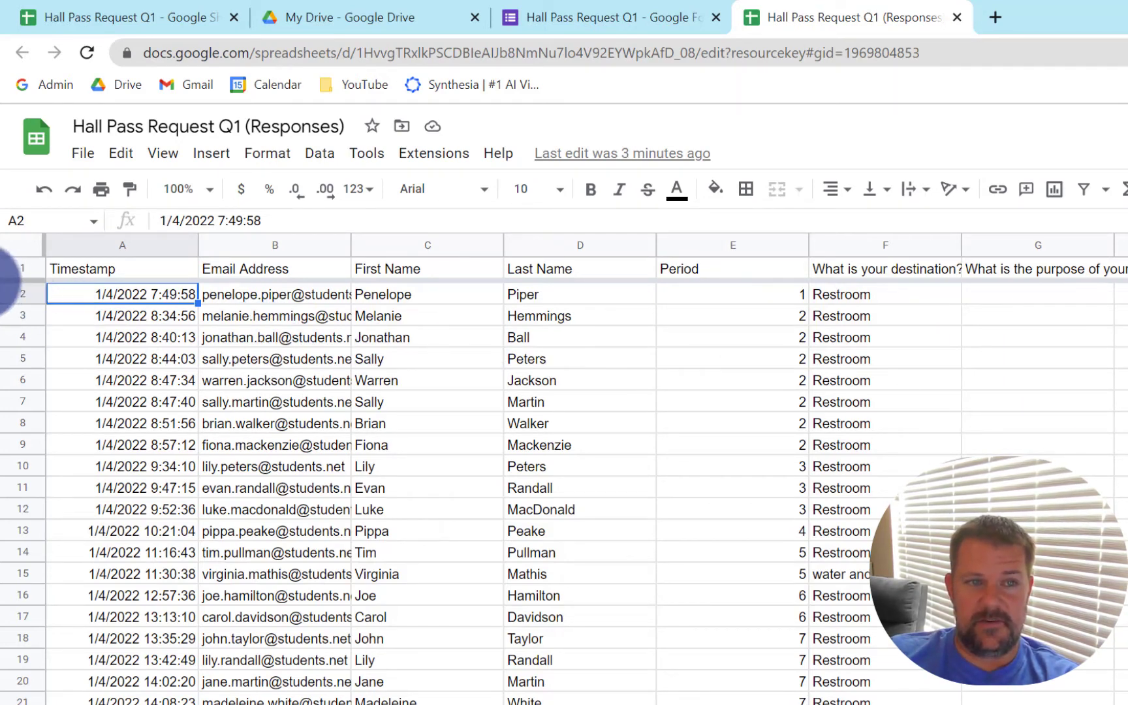
Select every cell in the sheet and browse the Data menu's Sort range options.
{"action": "left_click", "coordinate": [23, 246]}
{"action": "left_click", "coordinate": [320, 154]}
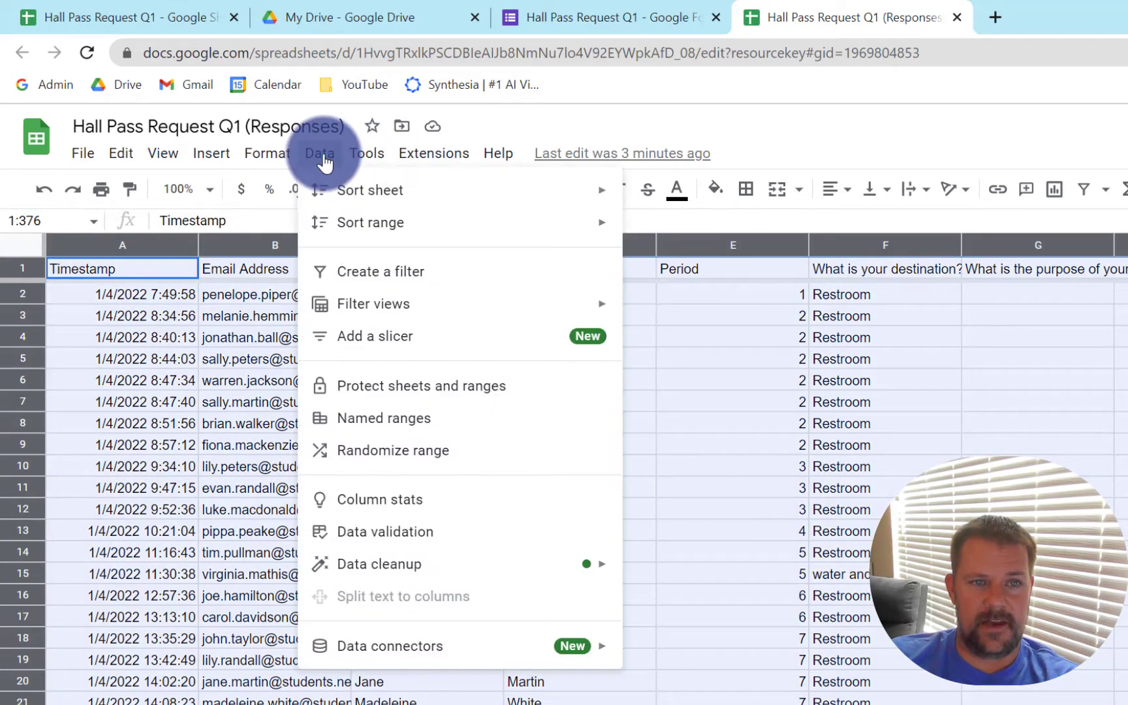
{"action": "left_click", "coordinate": [173, 303]}
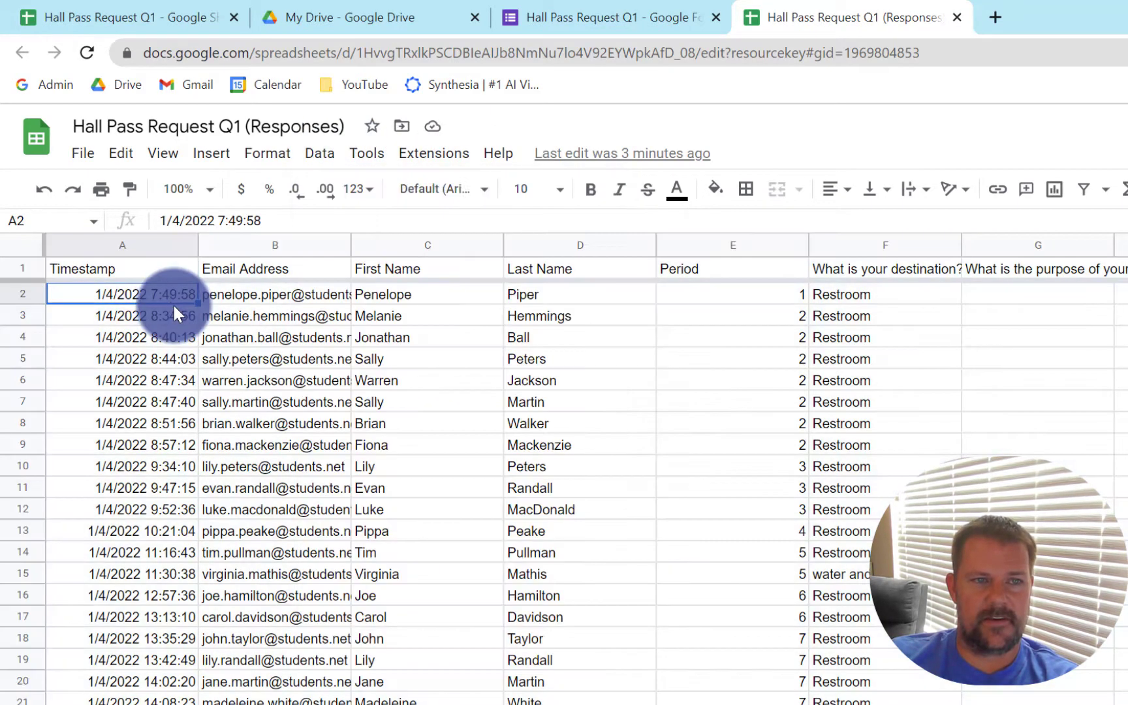
{"action": "left_click", "coordinate": [22, 245]}
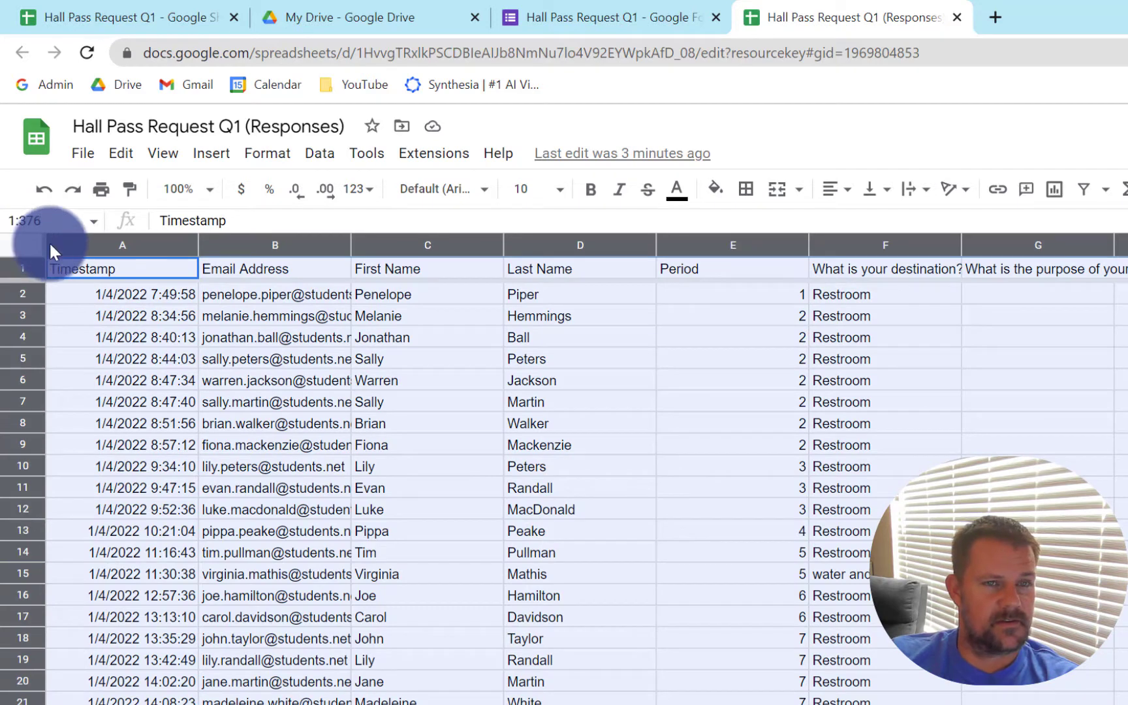
{"action": "left_click", "coordinate": [319, 154]}
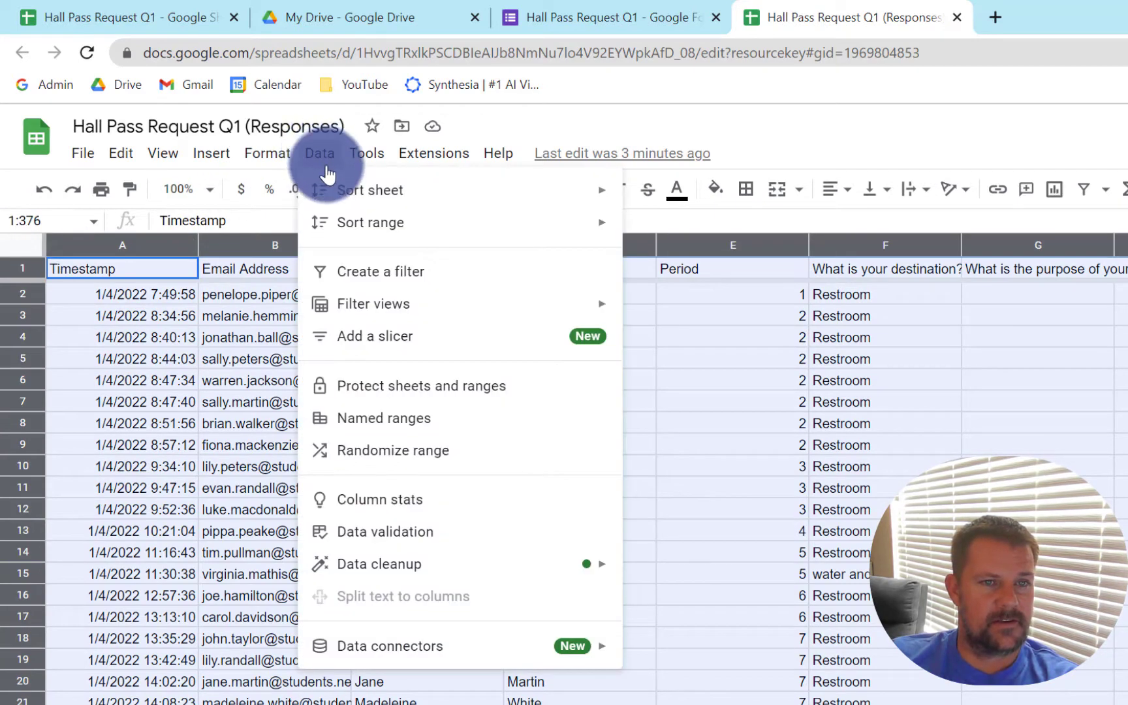
{"action": "mouse_move", "coordinate": [342, 193]}
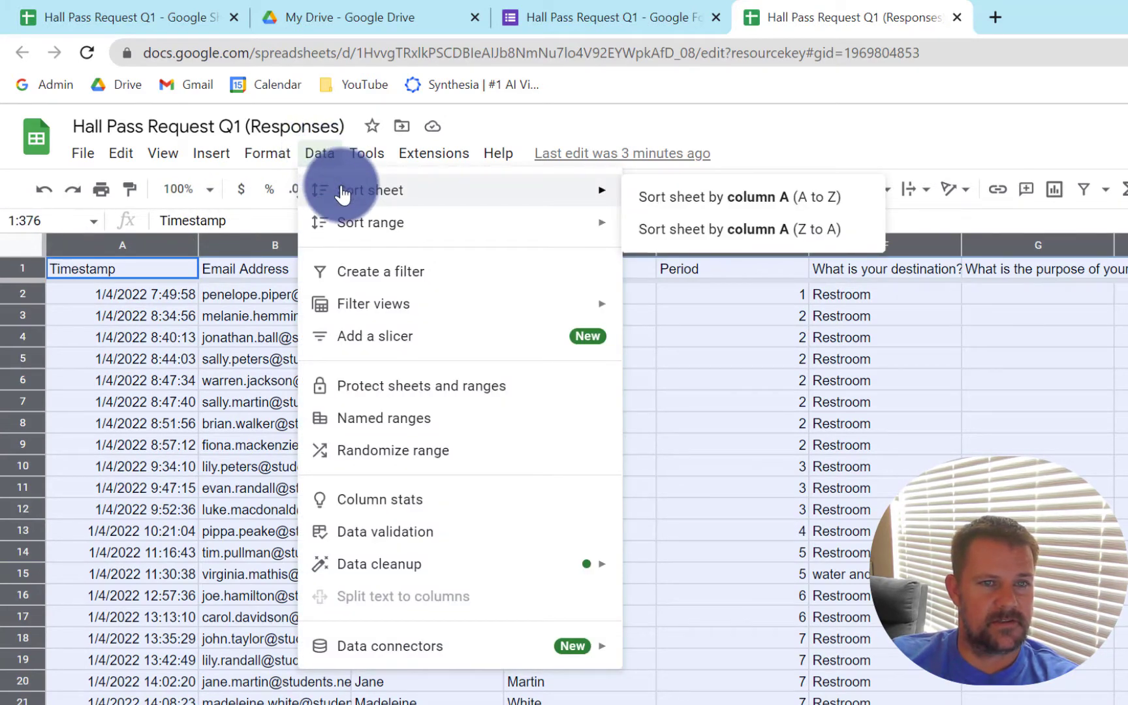
{"action": "mouse_move", "coordinate": [340, 222]}
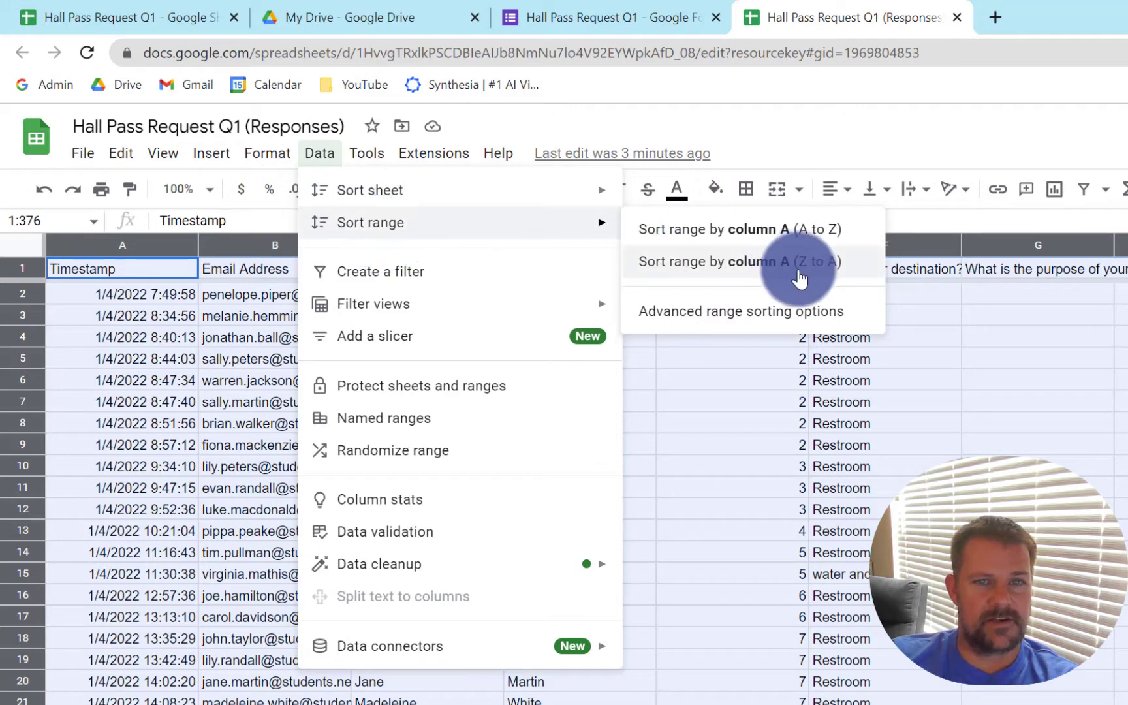
With a header row, sort the range A→Z by Last Name, then First Name.
{"action": "left_click", "coordinate": [838, 310]}
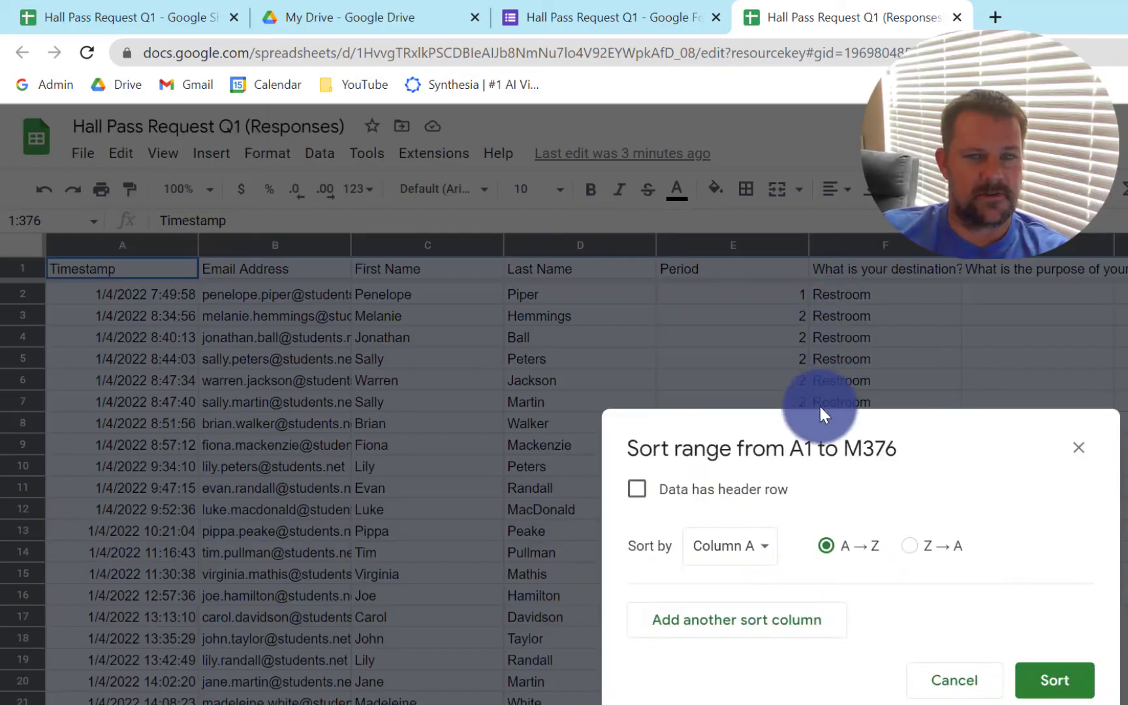
{"action": "left_click", "coordinate": [637, 489]}
{"action": "left_click", "coordinate": [744, 557]}
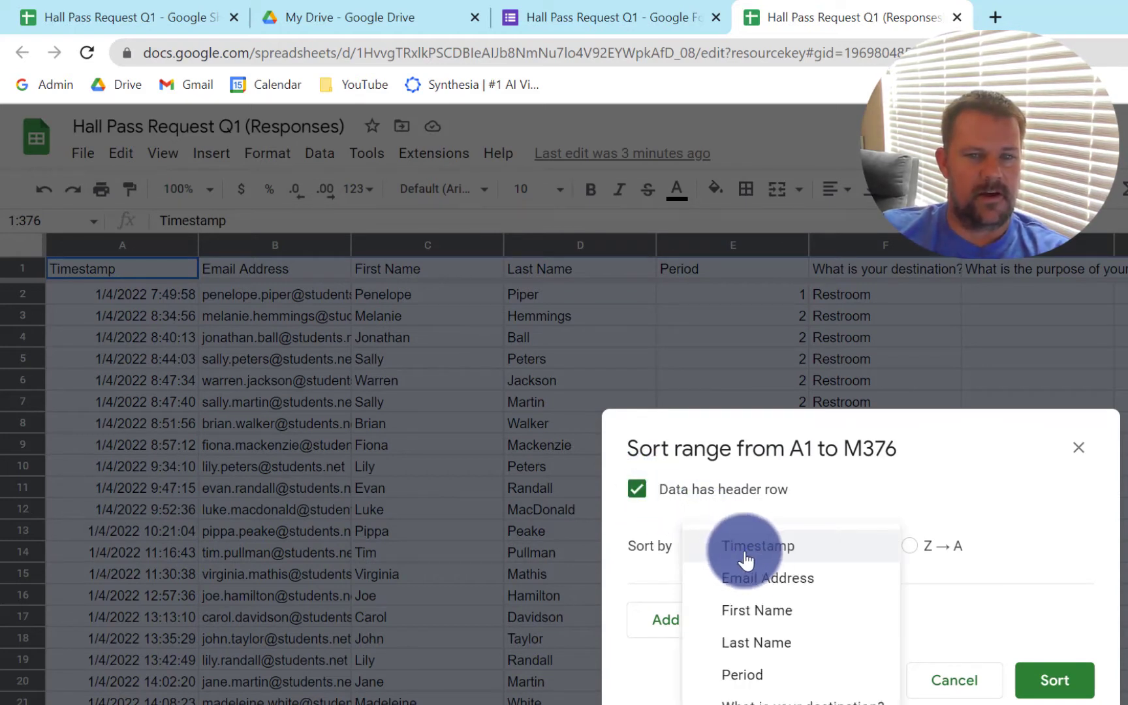
{"action": "left_click", "coordinate": [805, 646]}
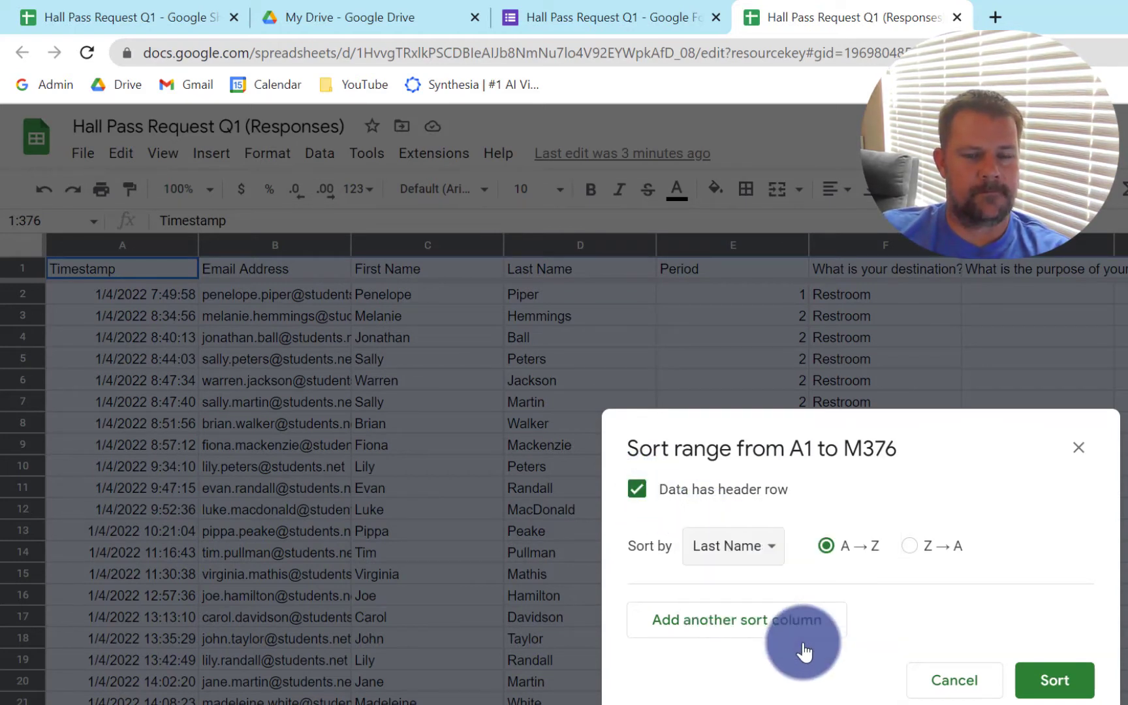
{"action": "left_click", "coordinate": [801, 633]}
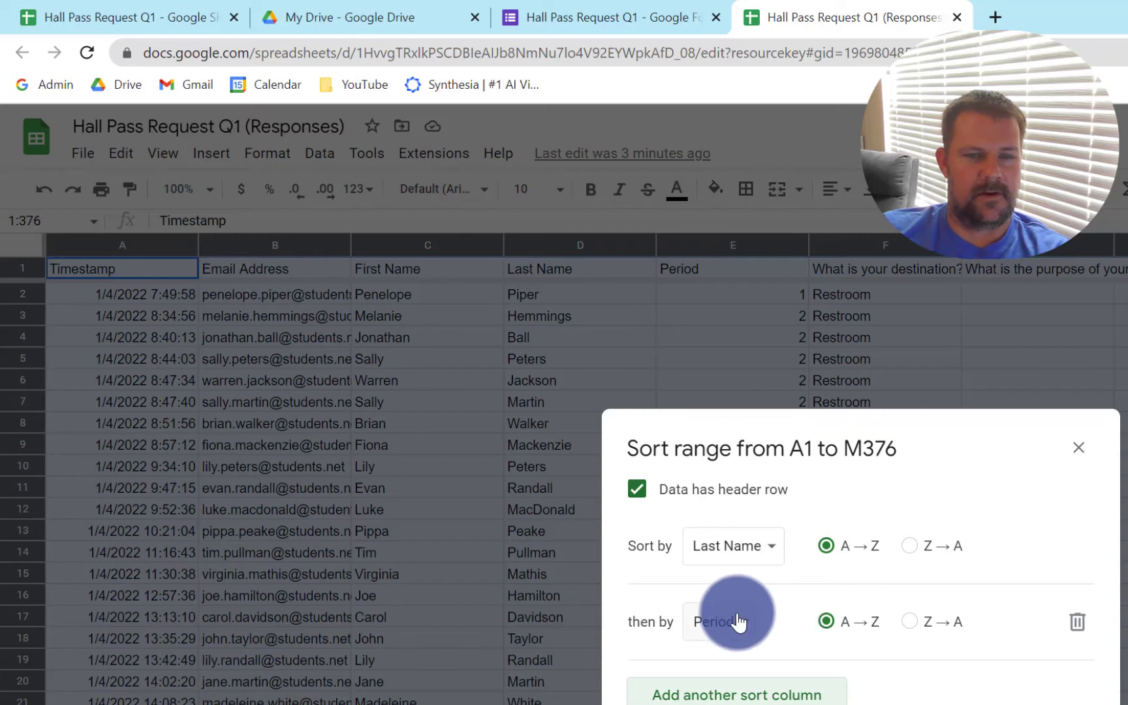
{"action": "left_click", "coordinate": [737, 622]}
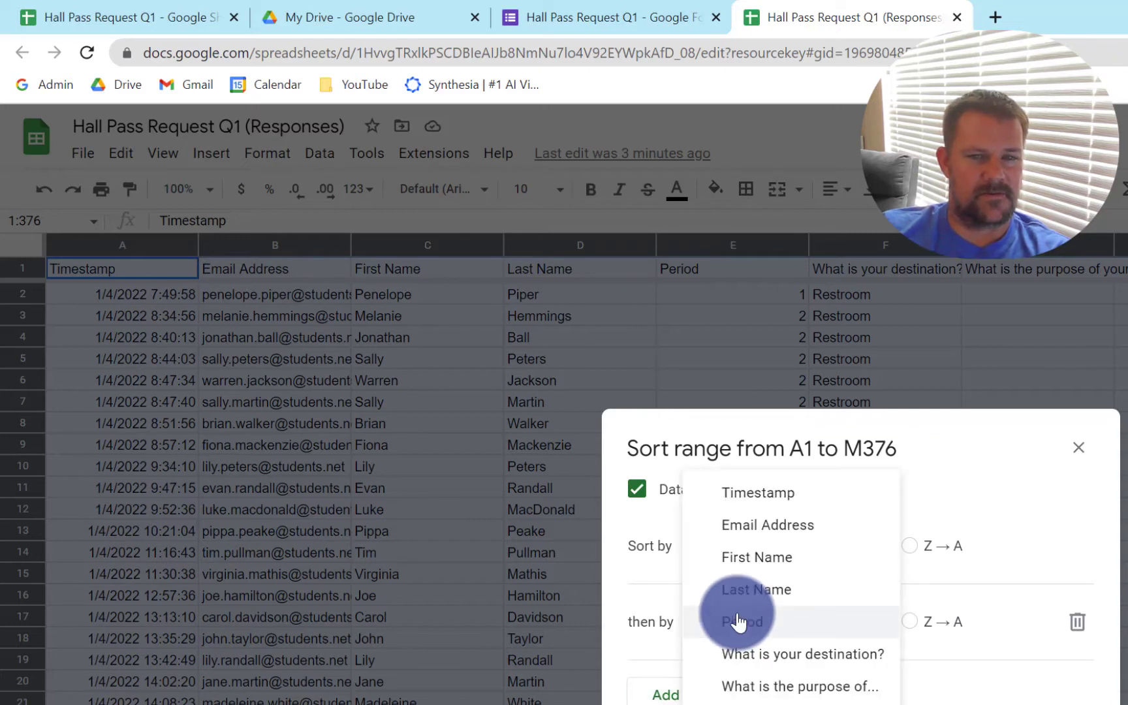
{"action": "left_click", "coordinate": [785, 559]}
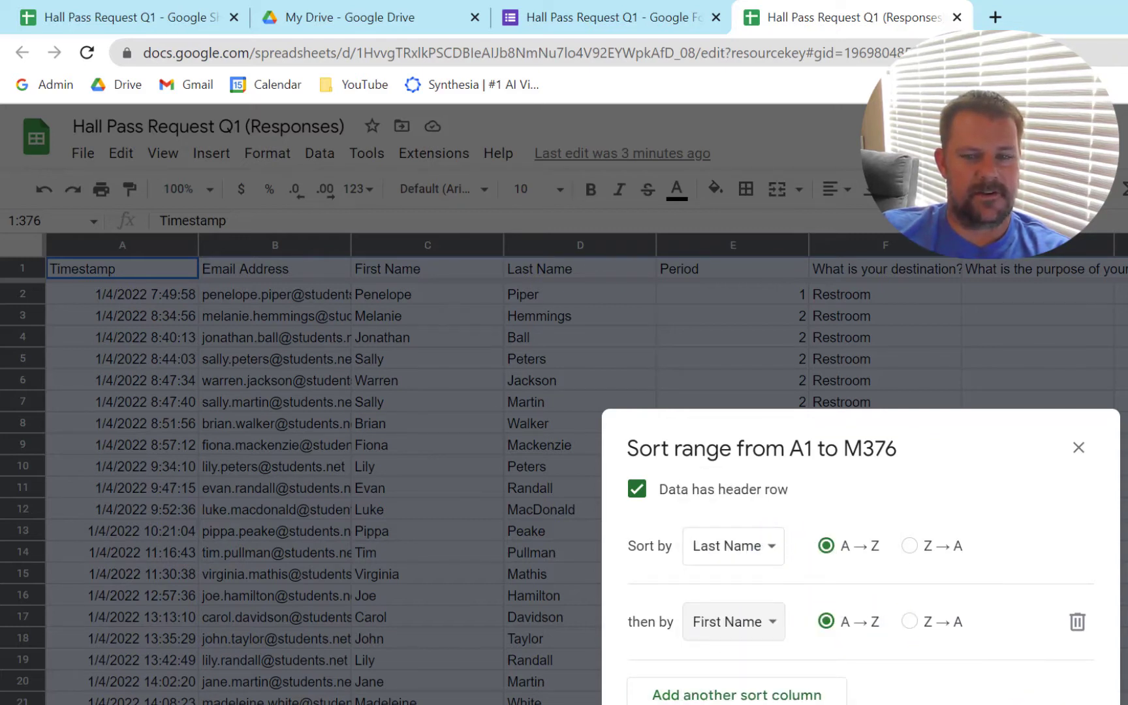
{"action": "left_click", "coordinate": [1071, 704]}
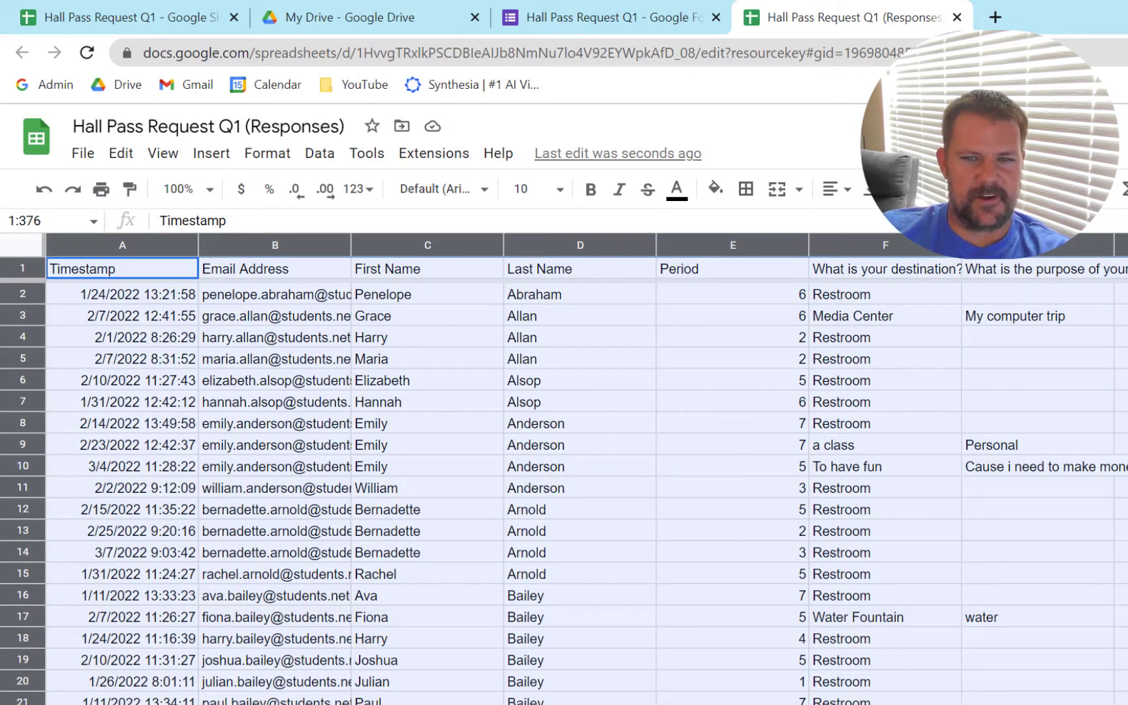
{"action": "left_click", "coordinate": [1122, 488]}
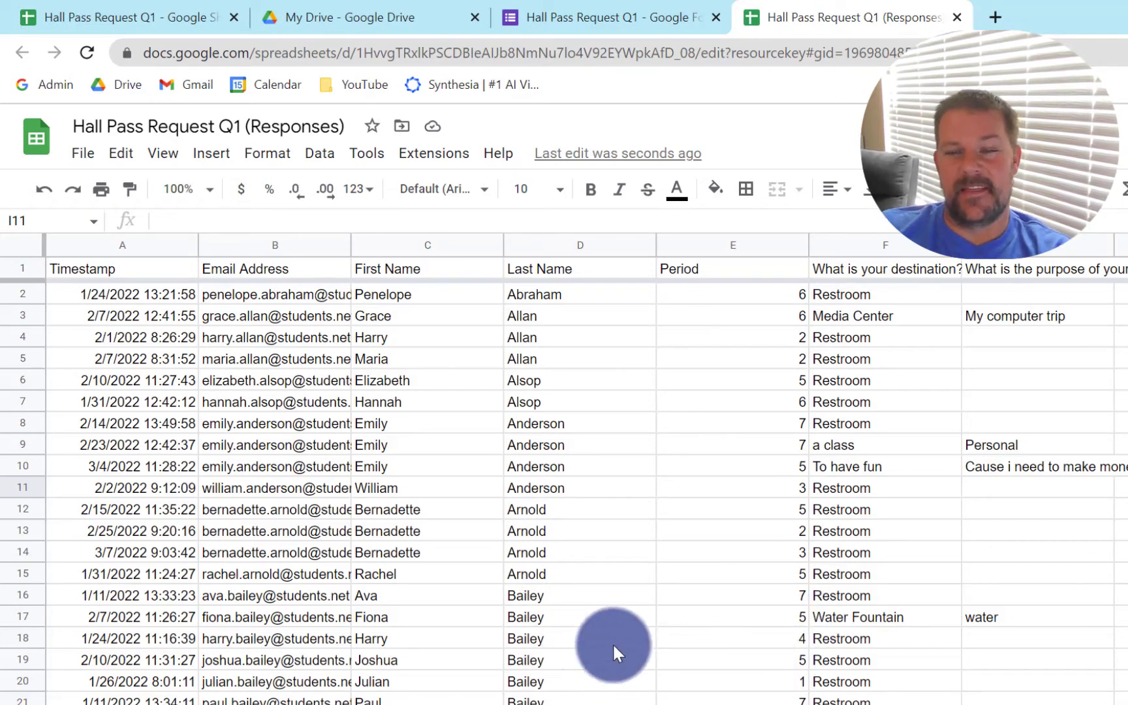
{"action": "scroll", "coordinate": [563, 490], "scroll_direction": "down", "scroll_amount": 20}
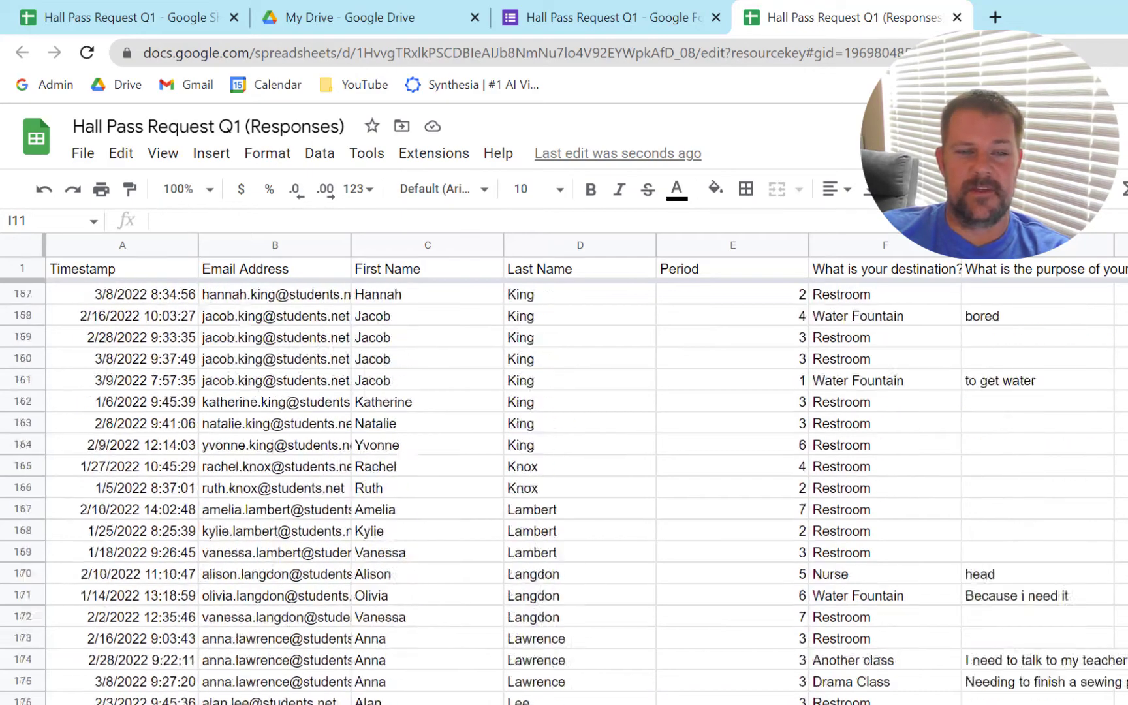
{"action": "scroll", "coordinate": [564, 496], "scroll_direction": "down", "scroll_amount": 4}
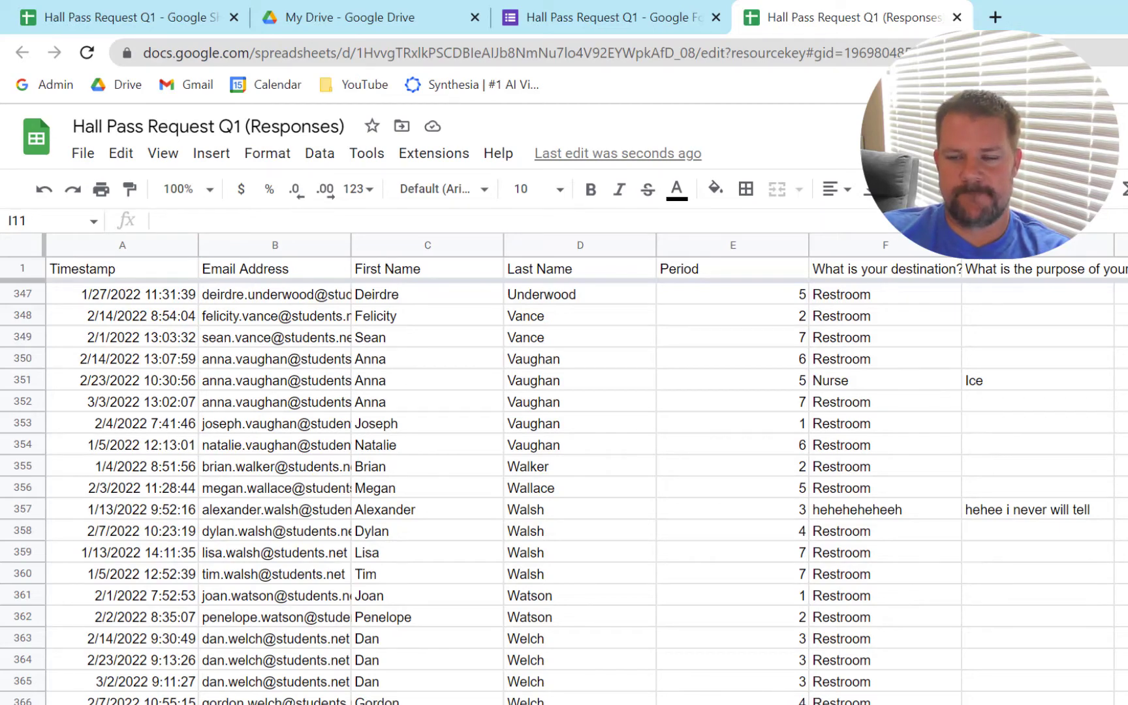
{"action": "scroll", "coordinate": [1063, 449], "scroll_direction": "up", "scroll_amount": 20}
{"action": "left_click", "coordinate": [1062, 449]}
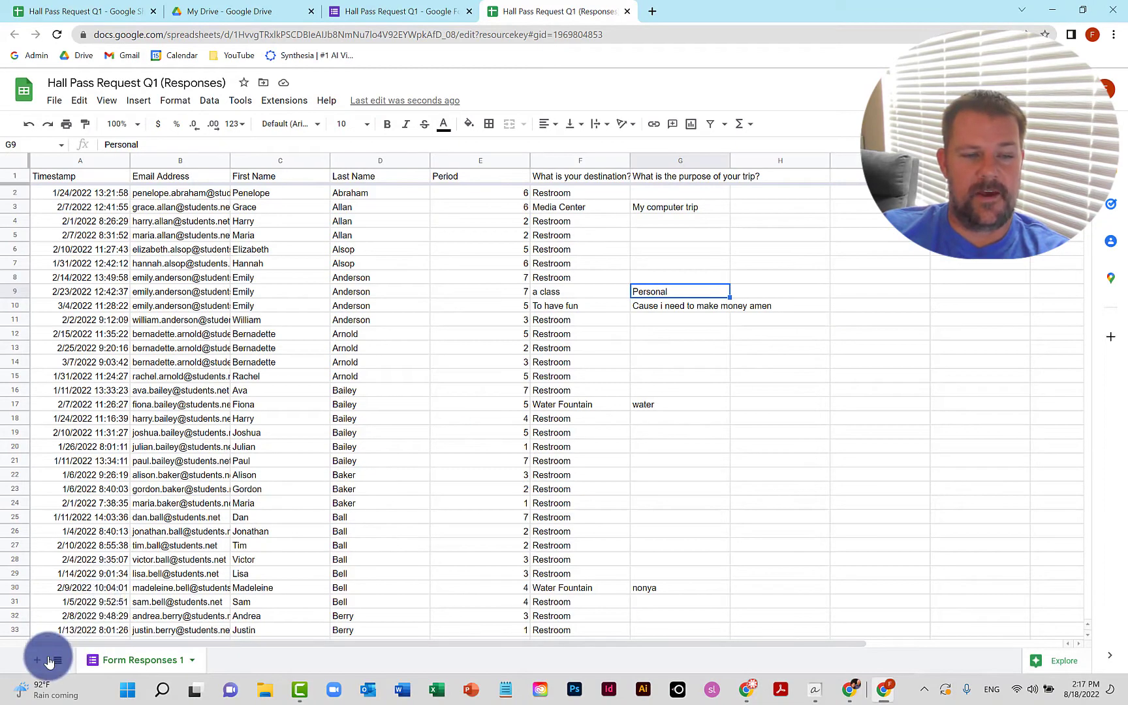
Add Sheet2 and paste the Form Responses 1 header row A1:G1 into its row 1.
{"action": "left_click", "coordinate": [37, 661]}
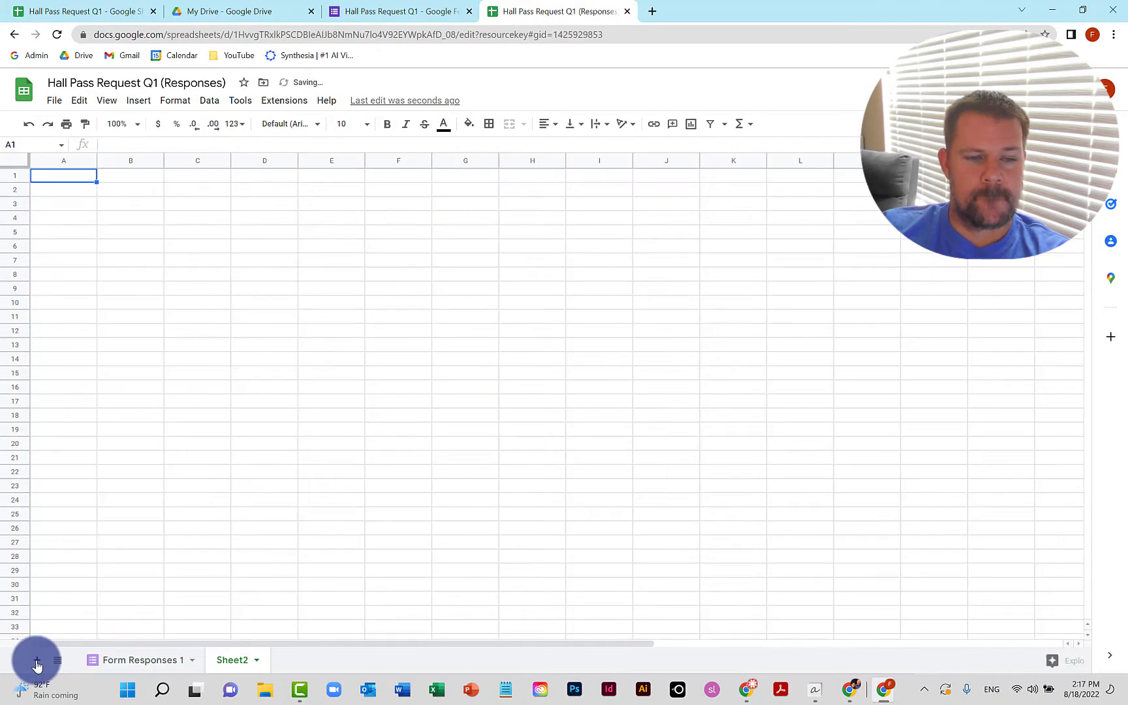
{"action": "left_click", "coordinate": [121, 661]}
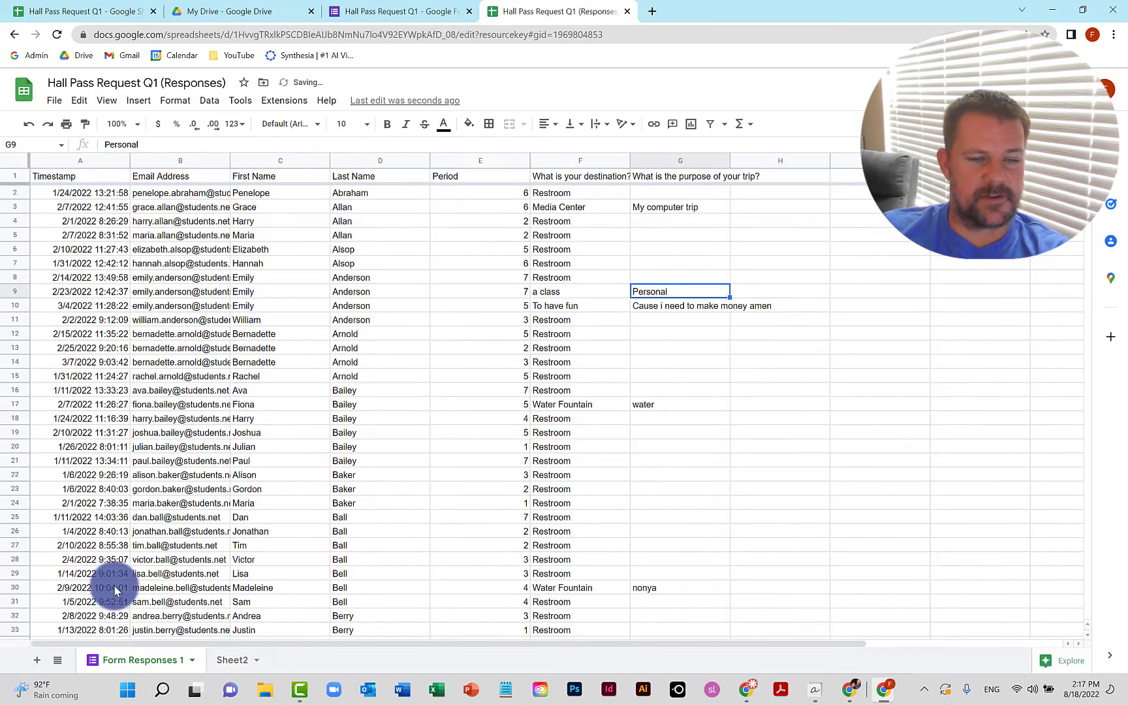
{"action": "left_click_drag", "start_coordinate": [98, 177], "coordinate": [649, 178]}
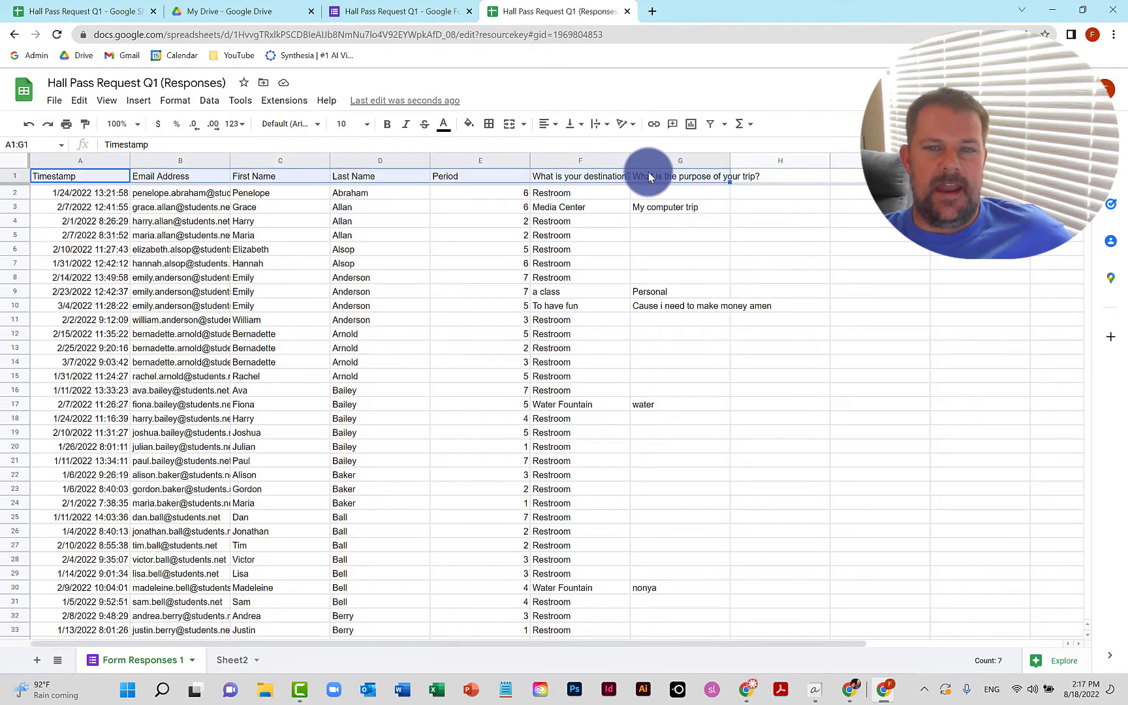
{"action": "key", "text": "ctrl+c"}
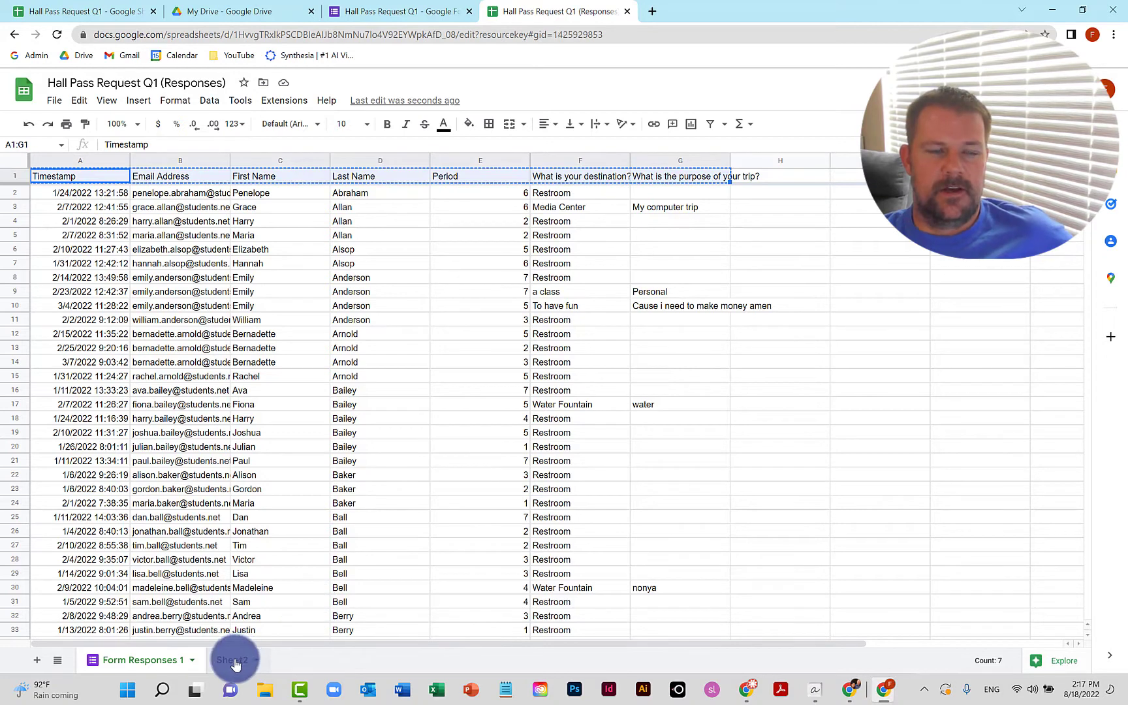
{"action": "left_click", "coordinate": [232, 660]}
{"action": "key", "text": "ctrl+v"}
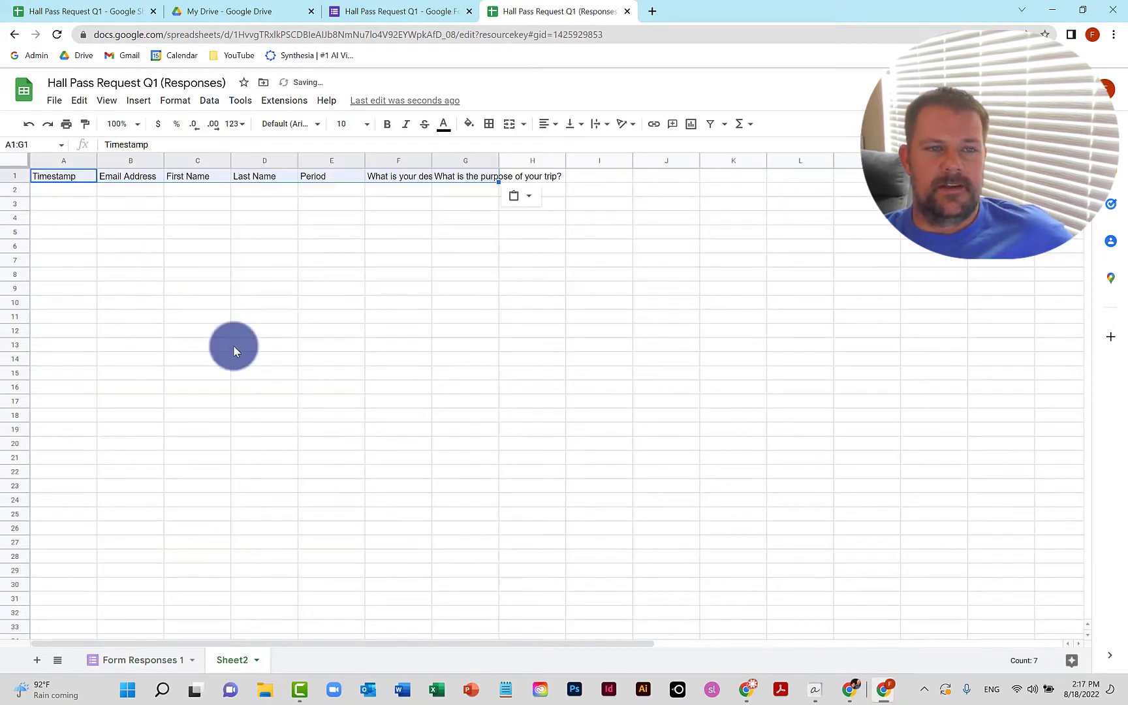
{"action": "left_click", "coordinate": [124, 664]}
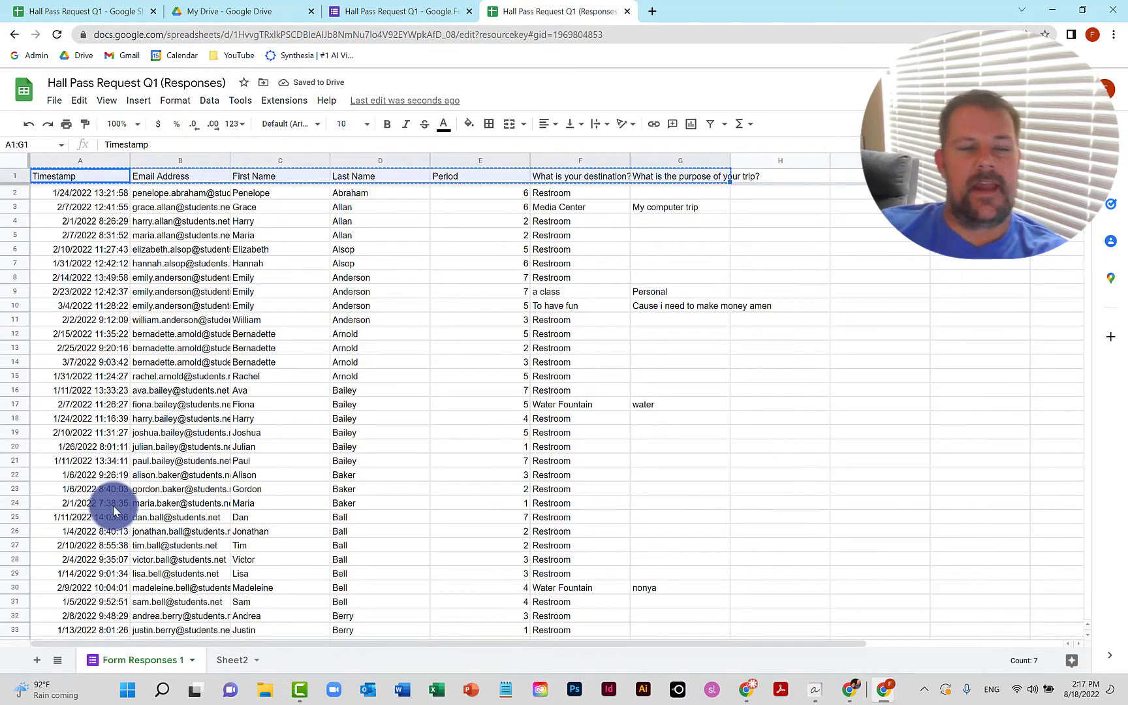
In Sheet2 A2, type =sort( and select the Form Responses 1 data rows as its range.
{"action": "left_click", "coordinate": [222, 661]}
{"action": "left_click", "coordinate": [89, 193]}
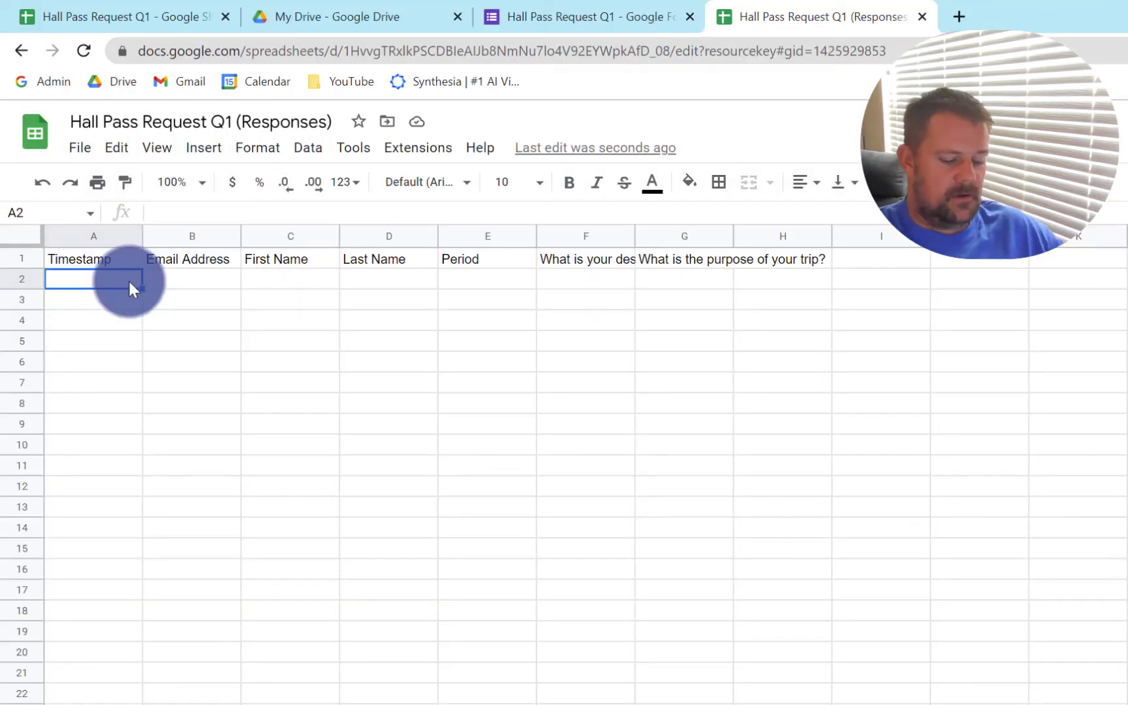
{"action": "type", "text": "=sort("}
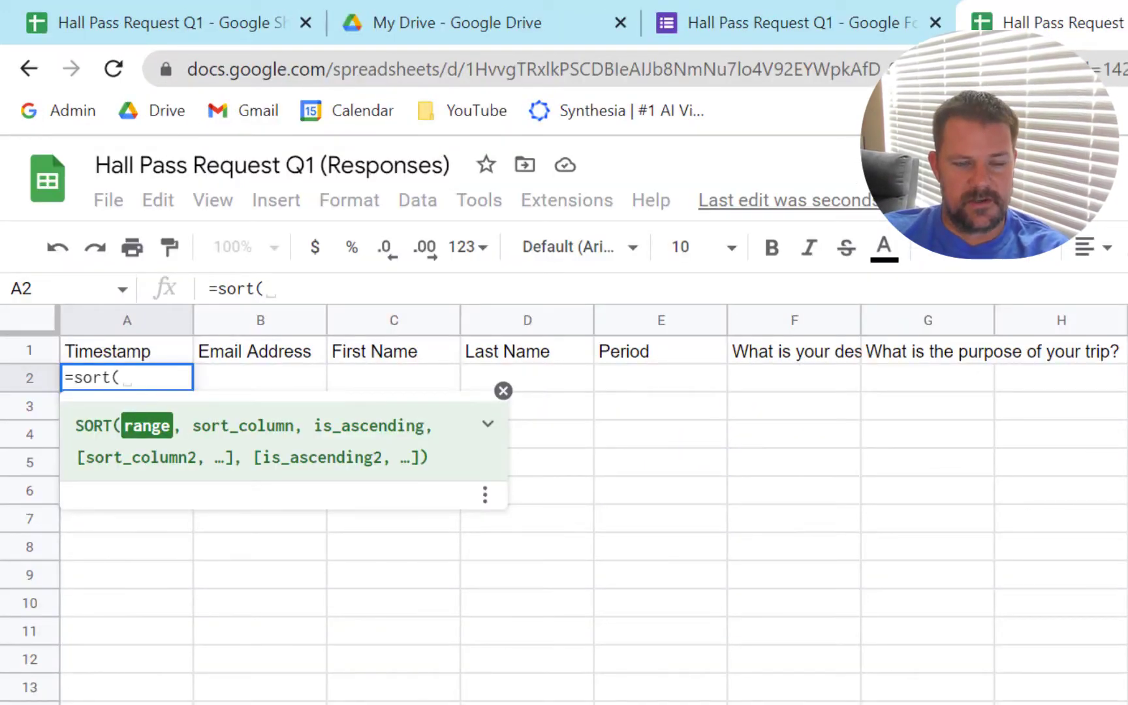
{"action": "key", "text": "ctrl+shift+Page_Up"}
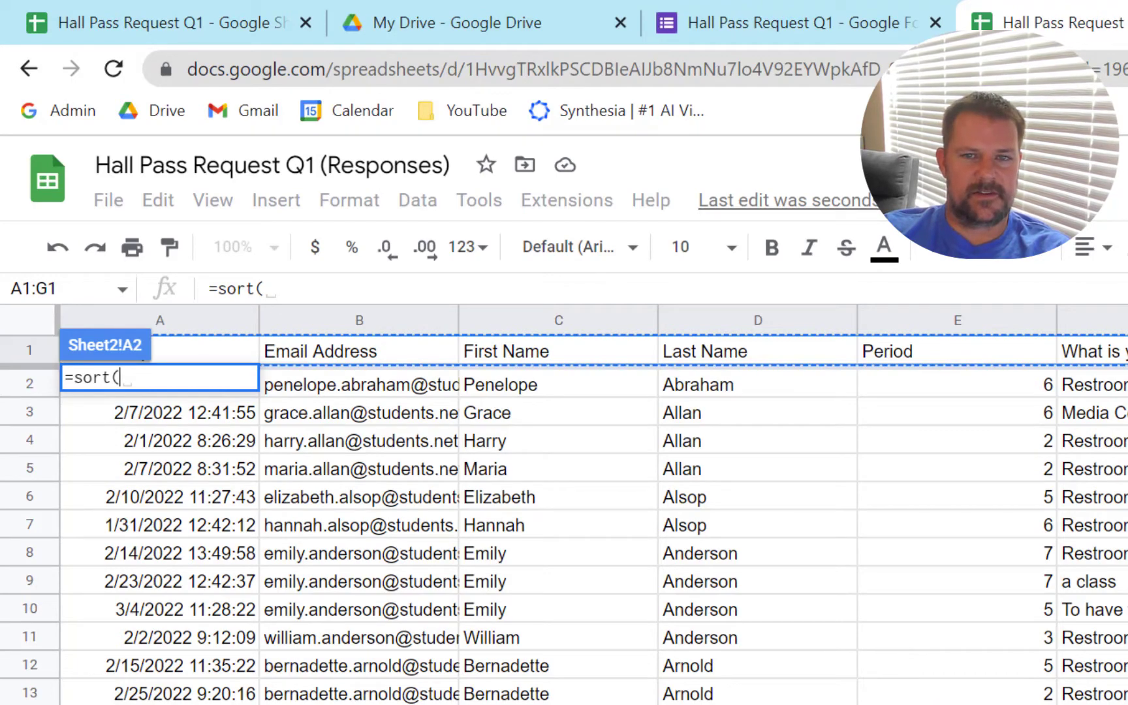
{"action": "key", "text": "Down"}
{"action": "key", "text": "ctrl+shift+Right"}
{"action": "key", "text": "shift+Down"}
{"action": "key", "text": "shift+Down"}
{"action": "key", "text": "shift+Down"}
{"action": "key", "text": "shift+Down"}
{"action": "key", "text": "shift+Down"}
{"action": "key", "text": "shift+Down"}
{"action": "key", "text": "shift+Down"}
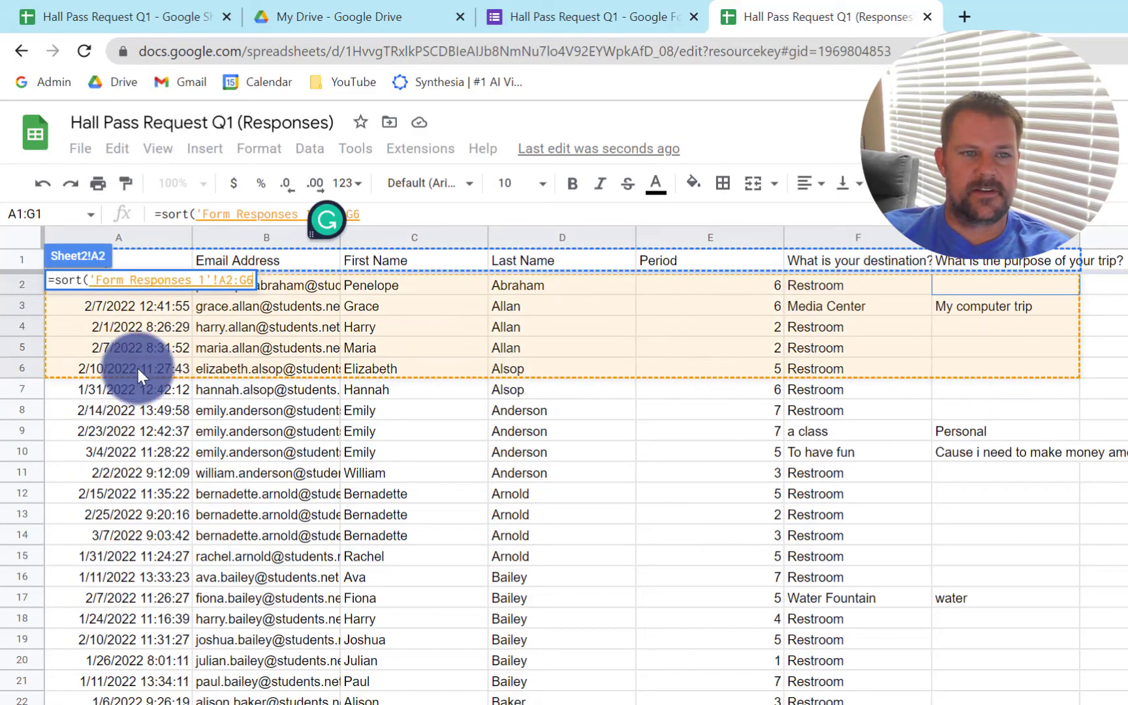
{"action": "key", "text": "shift+Down"}
{"action": "key", "text": "shift+Down"}
{"action": "key", "text": "shift+Down"}
{"action": "key", "text": "shift+Down"}
{"action": "key", "text": "shift+Down"}
{"action": "key", "text": "shift+Down"}
{"action": "key", "text": "shift+Down"}
{"action": "key", "text": "shift+Down"}
{"action": "key", "text": "shift+Down"}
{"action": "key", "text": "shift+Down"}
{"action": "key", "text": "shift+Down"}
{"action": "key", "text": "shift+Down"}
{"action": "key", "text": "shift+Down"}
{"action": "key", "text": "shift+Down"}
{"action": "key", "text": "shift+Down"}
{"action": "key", "text": "shift+Down"}
{"action": "key", "text": "shift+Down"}
{"action": "key", "text": "shift+Down"}
{"action": "key", "text": "shift+Down"}
{"action": "key", "text": "shift+Down"}
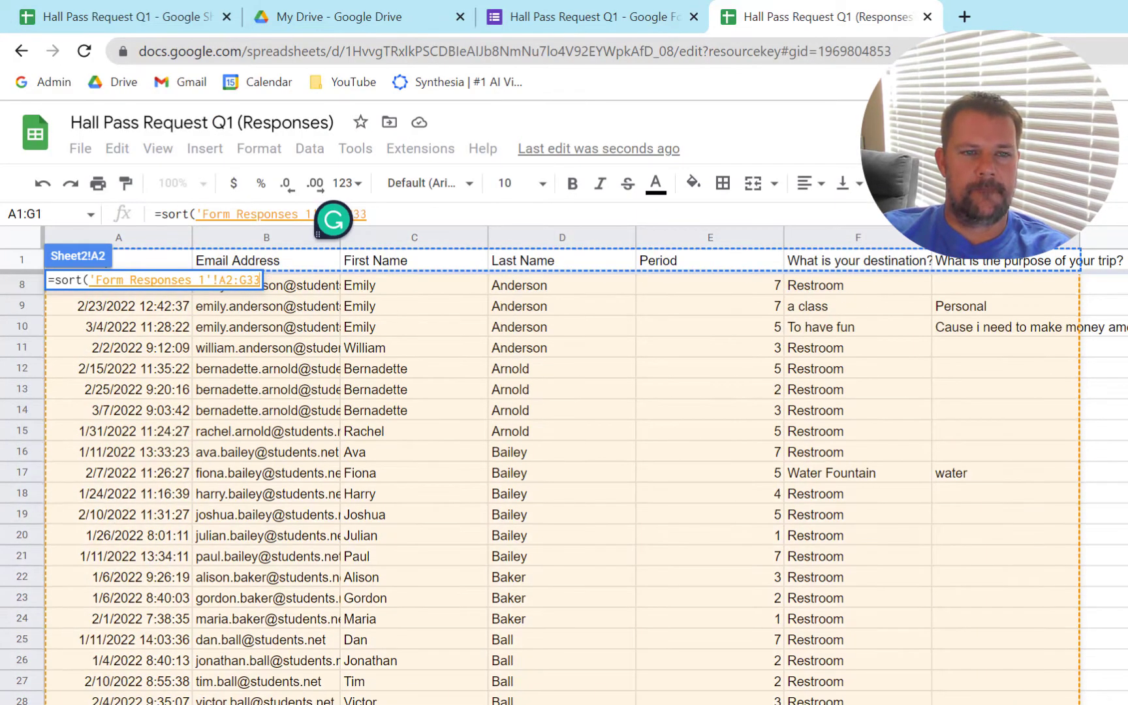
{"action": "key", "text": "shift+Down"}
{"action": "key", "text": "shift+Down"}
{"action": "key", "text": "shift+Down"}
{"action": "key", "text": "shift+Down"}
{"action": "key", "text": "shift+Down"}
{"action": "key", "text": "shift+Down"}
{"action": "key", "text": "shift+Down"}
{"action": "key", "text": "shift+Down"}
{"action": "key", "text": "shift+Down"}
{"action": "key", "text": "shift+Down"}
{"action": "key", "text": "shift+Down"}
{"action": "key", "text": "shift+Down"}
{"action": "key", "text": "shift+Down"}
{"action": "key", "text": "shift+Down"}
{"action": "key", "text": "shift+Down"}
{"action": "key", "text": "shift+Down"}
{"action": "key", "text": "shift+Down"}
{"action": "key", "text": "shift+Down"}
{"action": "key", "text": "shift+Down"}
{"action": "key", "text": "shift+Down"}
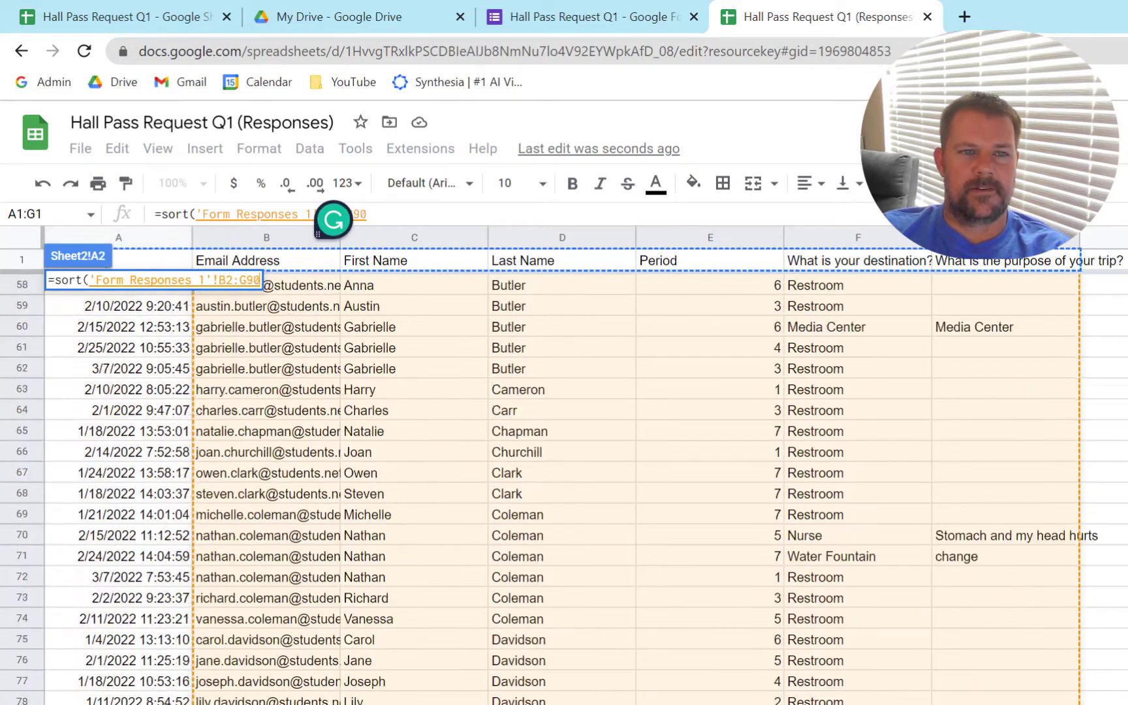
{"action": "key", "text": "shift+Down"}
{"action": "key", "text": "shift+Down"}
{"action": "key", "text": "shift+Down"}
{"action": "key", "text": "shift+Down"}
{"action": "key", "text": "shift+Down"}
{"action": "key", "text": "shift+Down"}
{"action": "key", "text": "shift+Down"}
{"action": "key", "text": "shift+Down"}
{"action": "key", "text": "shift+Down"}
{"action": "key", "text": "shift+Down"}
{"action": "key", "text": "shift+Down"}
{"action": "key", "text": "shift+Down"}
{"action": "key", "text": "shift+Down"}
{"action": "key", "text": "shift+Down"}
{"action": "key", "text": "shift+Down"}
{"action": "key", "text": "shift+Down"}
{"action": "key", "text": "shift+Down"}
{"action": "key", "text": "shift+Down"}
{"action": "key", "text": "shift+Down"}
{"action": "key", "text": "shift+Down"}
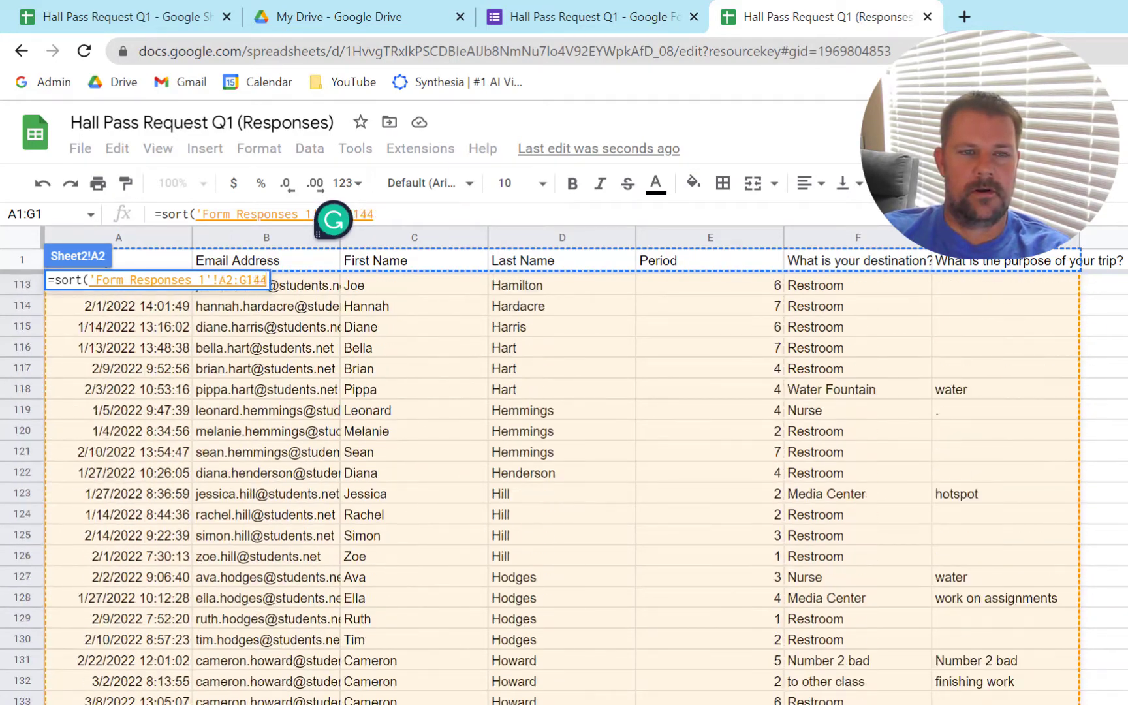
{"action": "key", "text": "shift+Down"}
{"action": "key", "text": "shift+Down"}
{"action": "key", "text": "shift+Down"}
{"action": "key", "text": "shift+Down"}
{"action": "key", "text": "shift+Down"}
{"action": "key", "text": "shift+Down"}
{"action": "key", "text": "shift+Down"}
{"action": "key", "text": "shift+Down"}
{"action": "key", "text": "shift+Down"}
{"action": "key", "text": "shift+Down"}
{"action": "key", "text": "shift+Down"}
{"action": "key", "text": "shift+Down"}
{"action": "key", "text": "shift+Down"}
{"action": "key", "text": "shift+Down"}
{"action": "key", "text": "shift+Down"}
{"action": "key", "text": "shift+Down"}
{"action": "key", "text": "shift+Down"}
{"action": "key", "text": "shift+Down"}
{"action": "key", "text": "shift+Down"}
{"action": "key", "text": "shift+Down"}
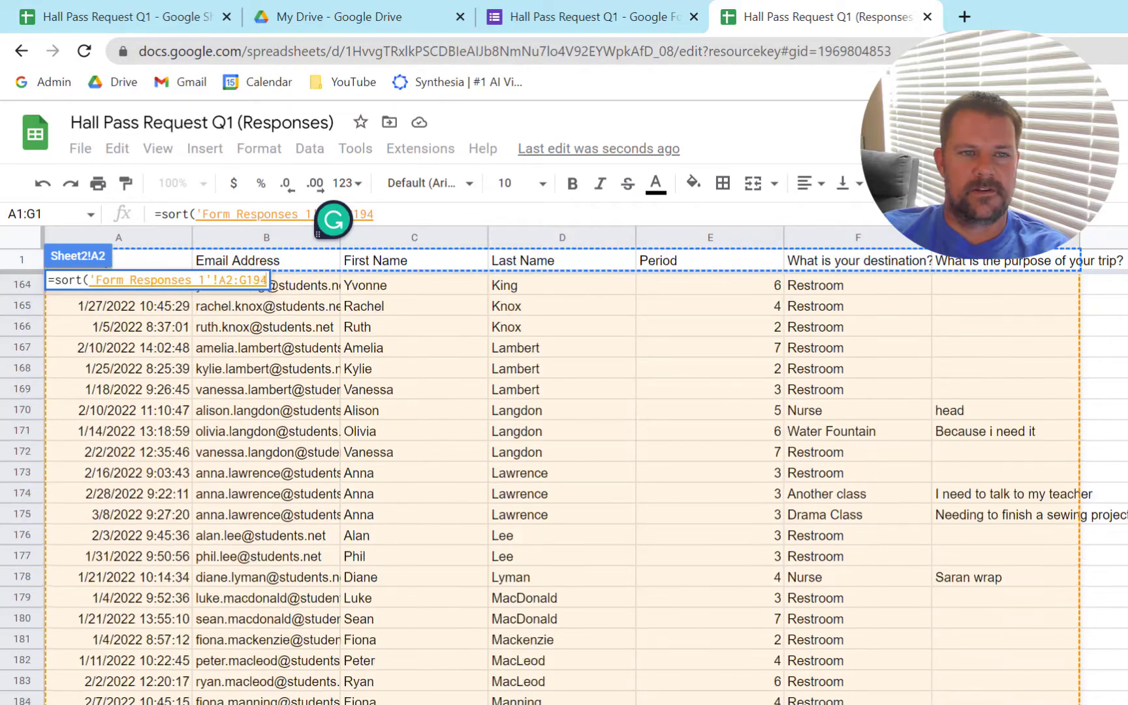
{"action": "key", "text": "shift+Down"}
{"action": "key", "text": "shift+Down"}
{"action": "key", "text": "shift+Down"}
{"action": "key", "text": "shift+Down"}
{"action": "key", "text": "shift+Down"}
{"action": "key", "text": "shift+Down"}
{"action": "key", "text": "shift+Down"}
{"action": "key", "text": "shift+Down"}
{"action": "key", "text": "shift+Down"}
{"action": "key", "text": "shift+Down"}
{"action": "key", "text": "shift+Down"}
{"action": "key", "text": "shift+Down"}
{"action": "key", "text": "shift+Down"}
{"action": "key", "text": "shift+Down"}
{"action": "key", "text": "shift+Down"}
{"action": "key", "text": "shift+Down"}
{"action": "key", "text": "shift+Down"}
{"action": "key", "text": "shift+Down"}
{"action": "key", "text": "shift+Down"}
{"action": "key", "text": "shift+Down"}
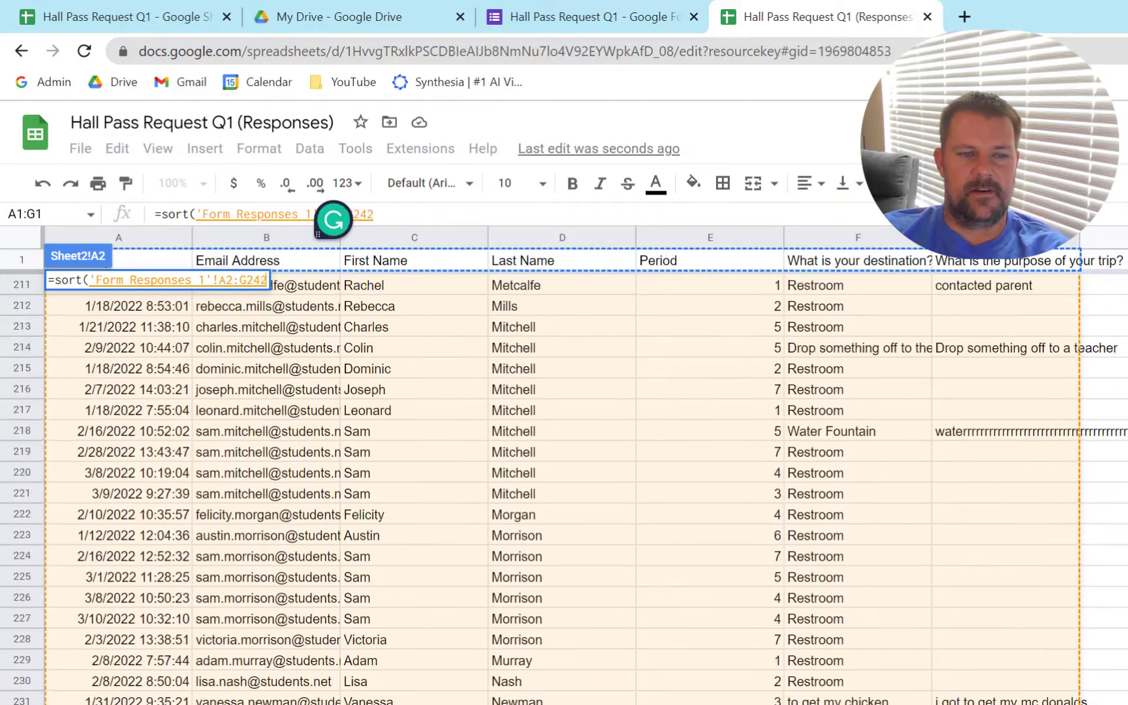
{"action": "key", "text": "shift+Down"}
{"action": "key", "text": "shift+Down"}
{"action": "key", "text": "shift+Down"}
{"action": "key", "text": "shift+Down"}
{"action": "key", "text": "shift+Down"}
{"action": "key", "text": "shift+Down"}
{"action": "key", "text": "shift+Down"}
{"action": "key", "text": "shift+Down"}
{"action": "key", "text": "shift+Down"}
{"action": "key", "text": "shift+Down"}
{"action": "key", "text": "shift+Down"}
{"action": "key", "text": "shift+Down"}
{"action": "key", "text": "shift+Down"}
{"action": "key", "text": "shift+Down"}
{"action": "key", "text": "shift+Down"}
{"action": "key", "text": "shift+Down"}
{"action": "key", "text": "shift+Down"}
{"action": "key", "text": "shift+Down"}
{"action": "key", "text": "shift+Down"}
{"action": "key", "text": "shift+Down"}
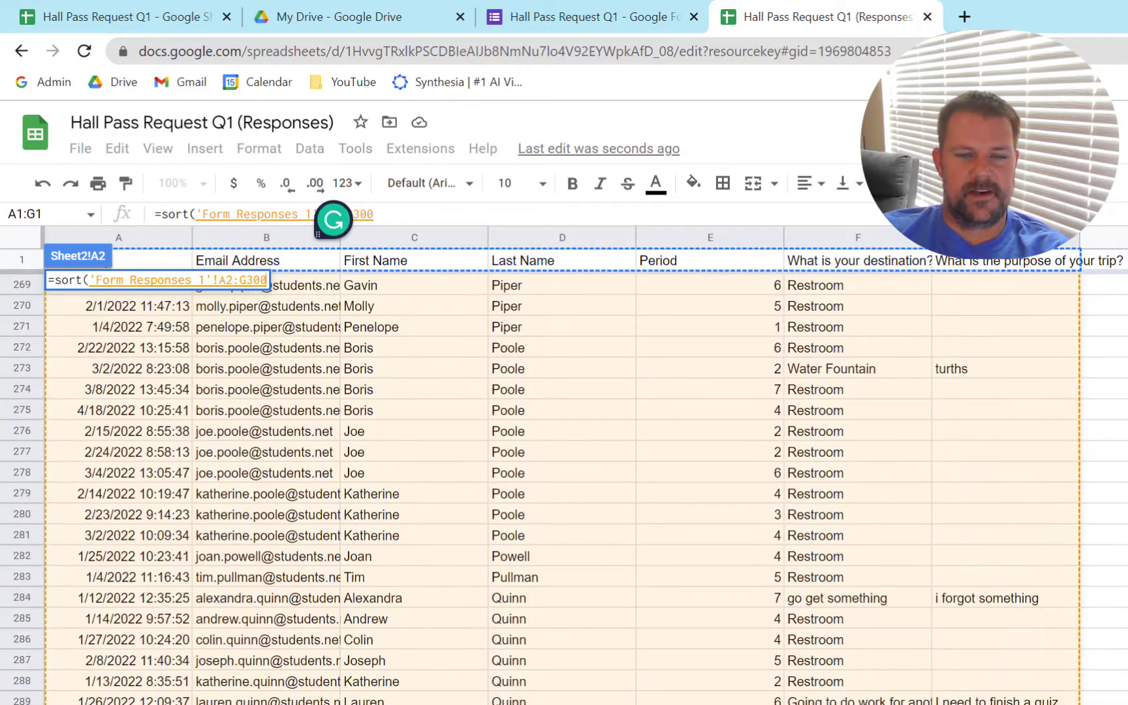
{"action": "key", "text": "shift+Down"}
{"action": "key", "text": "shift+Down"}
{"action": "key", "text": "shift+Down"}
{"action": "key", "text": "shift+Down"}
{"action": "key", "text": "shift+Down"}
{"action": "key", "text": "shift+Down"}
{"action": "key", "text": "shift+Down"}
{"action": "key", "text": "shift+Down"}
{"action": "key", "text": "shift+Down"}
{"action": "key", "text": "shift+Down"}
{"action": "key", "text": "shift+Down"}
{"action": "key", "text": "shift+Down"}
{"action": "key", "text": "shift+Down"}
{"action": "key", "text": "shift+Down"}
{"action": "key", "text": "shift+Down"}
{"action": "key", "text": "shift+Down"}
{"action": "key", "text": "shift+Down"}
{"action": "key", "text": "shift+Down"}
{"action": "key", "text": "shift+Down"}
{"action": "key", "text": "shift+Down"}
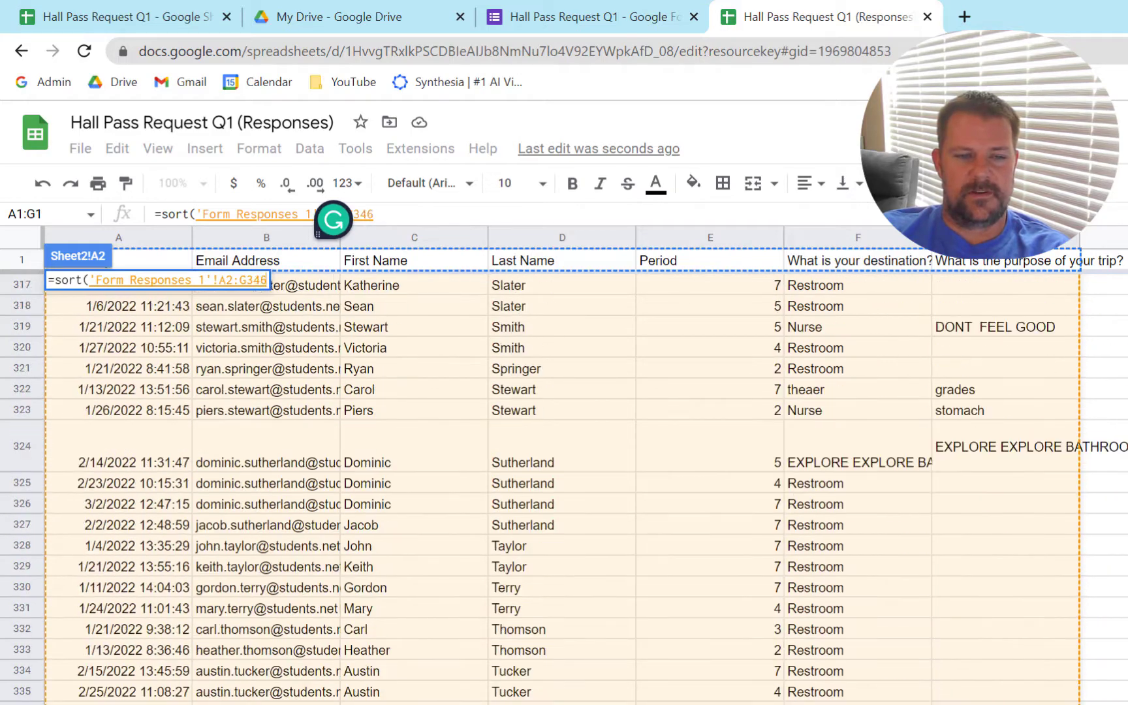
{"action": "key", "text": "shift+Down"}
{"action": "key", "text": "shift+Down"}
{"action": "key", "text": "shift+Down"}
{"action": "key", "text": "shift+Down"}
{"action": "key", "text": "shift+Down"}
{"action": "key", "text": "shift+Down"}
{"action": "key", "text": "shift+Down"}
{"action": "key", "text": "shift+Down"}
{"action": "key", "text": "shift+Down"}
{"action": "key", "text": "shift+Down"}
{"action": "key", "text": "shift+Down"}
{"action": "key", "text": "shift+Down"}
{"action": "key", "text": "shift+Down"}
{"action": "key", "text": "shift+Down"}
{"action": "key", "text": "shift+Down"}
{"action": "key", "text": "shift+Down"}
{"action": "key", "text": "shift+Down"}
{"action": "key", "text": "shift+Down"}
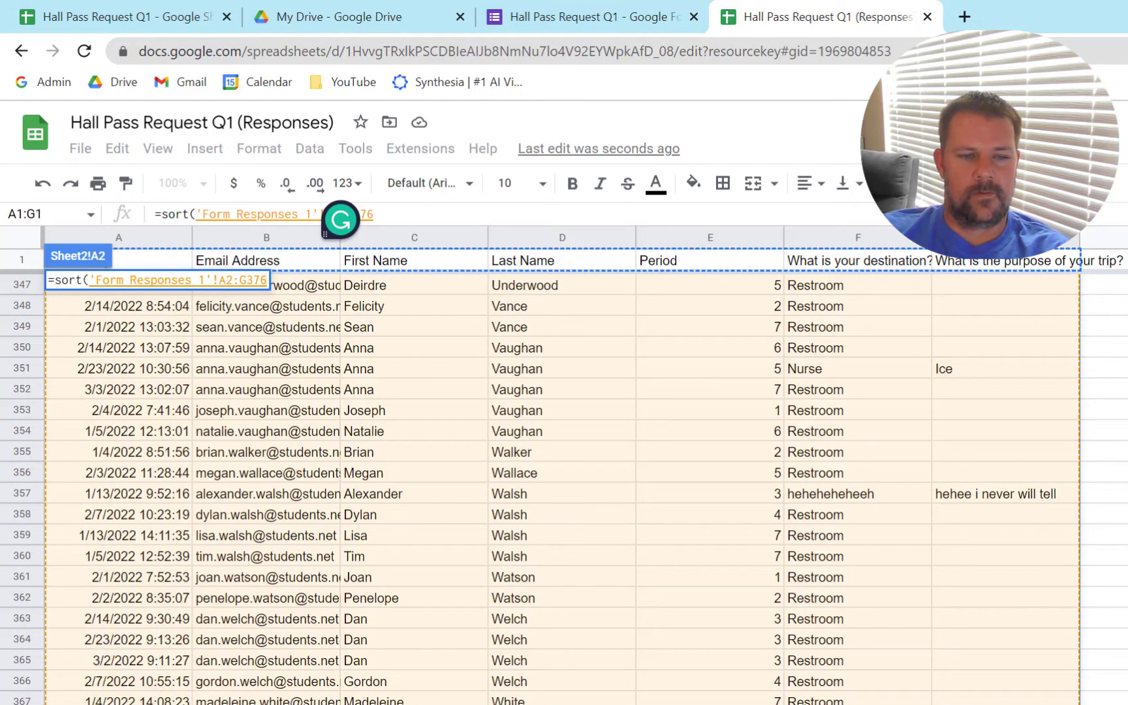
{"action": "key", "text": "Return"}
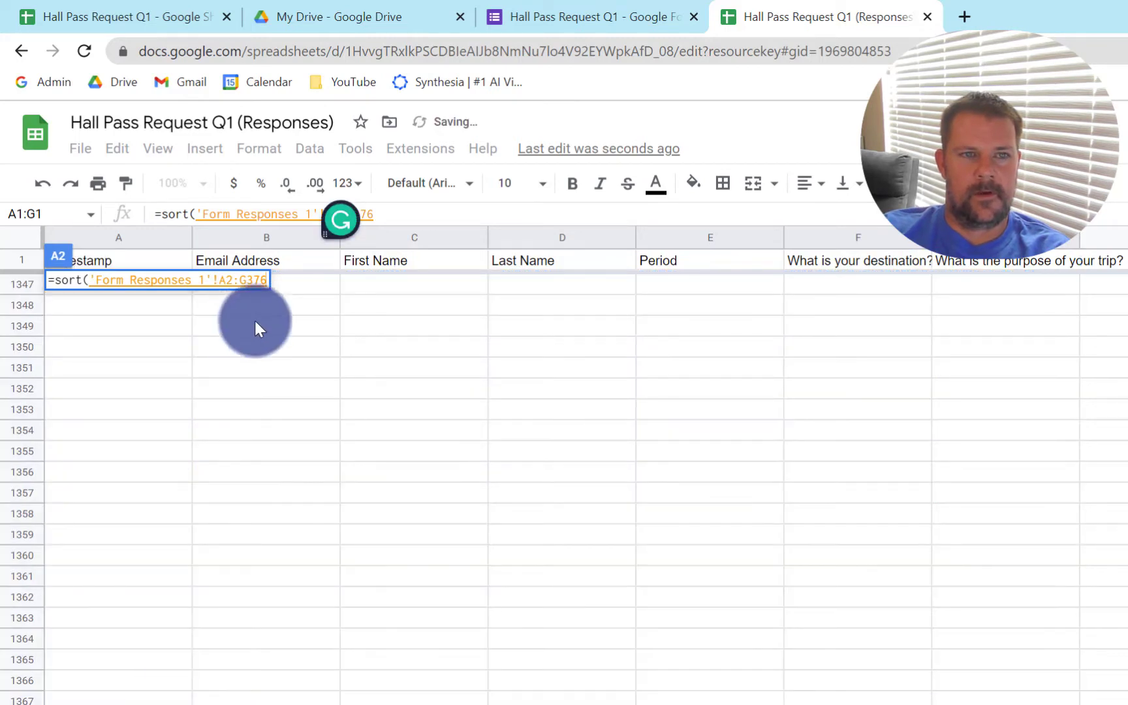
Add a comma after the range and change its end to G999.
{"action": "left_click", "coordinate": [380, 215]}
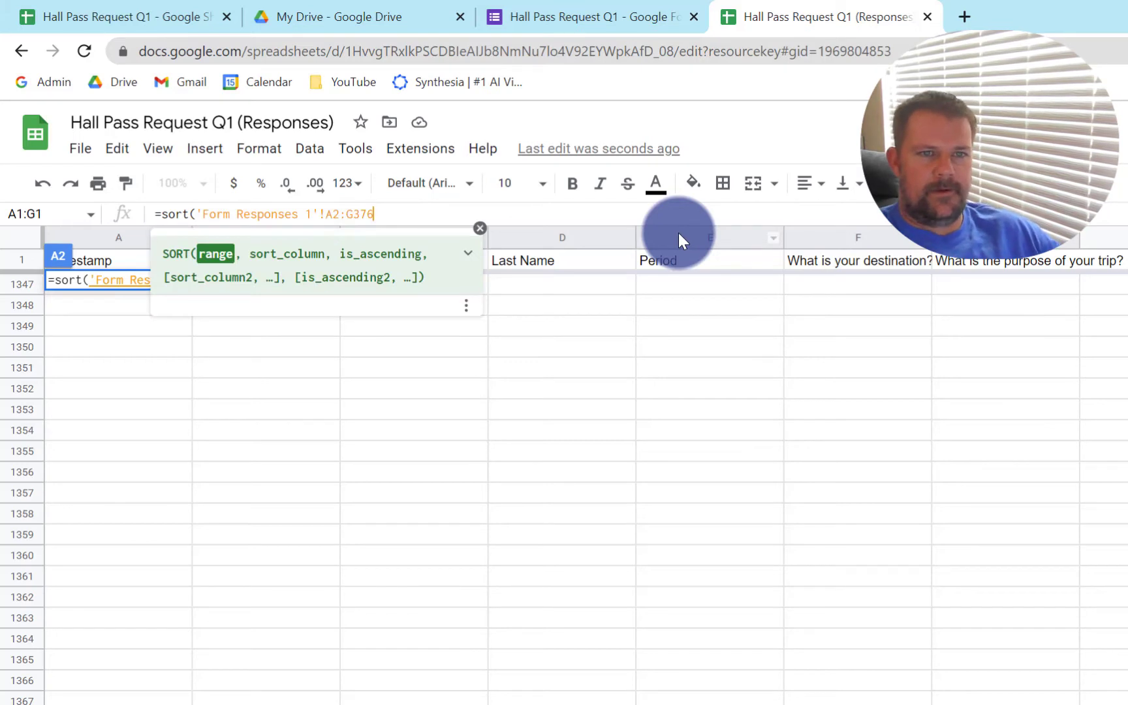
{"action": "type", "text": ","}
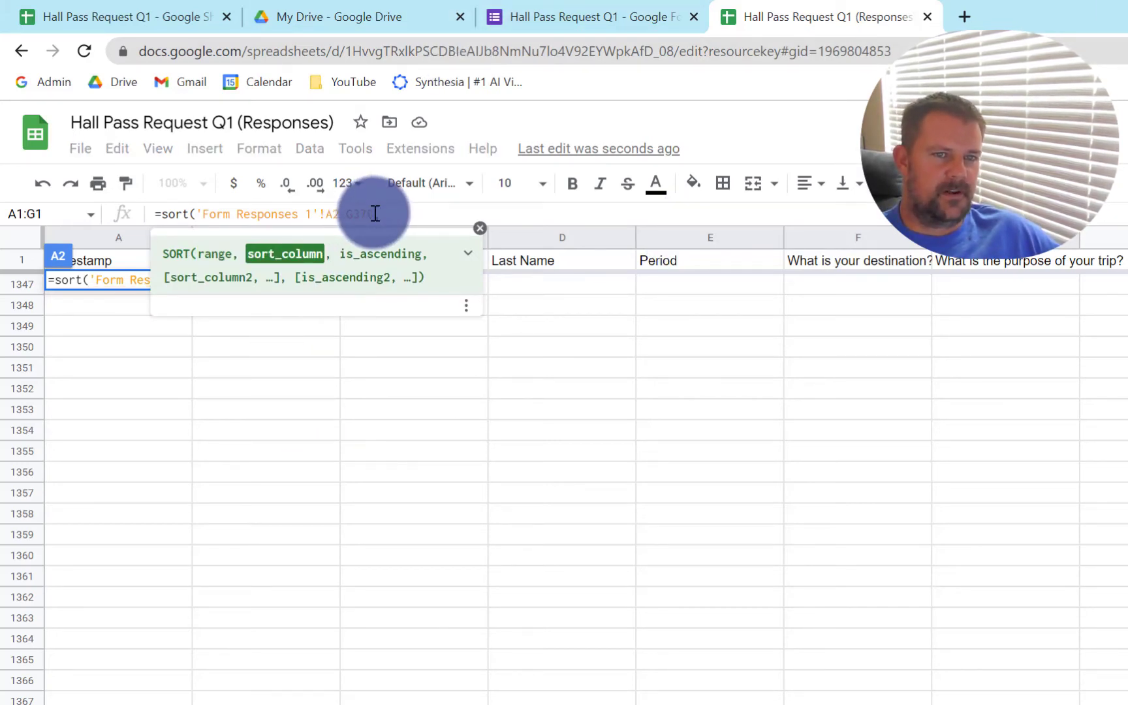
{"action": "double_click", "coordinate": [351, 214]}
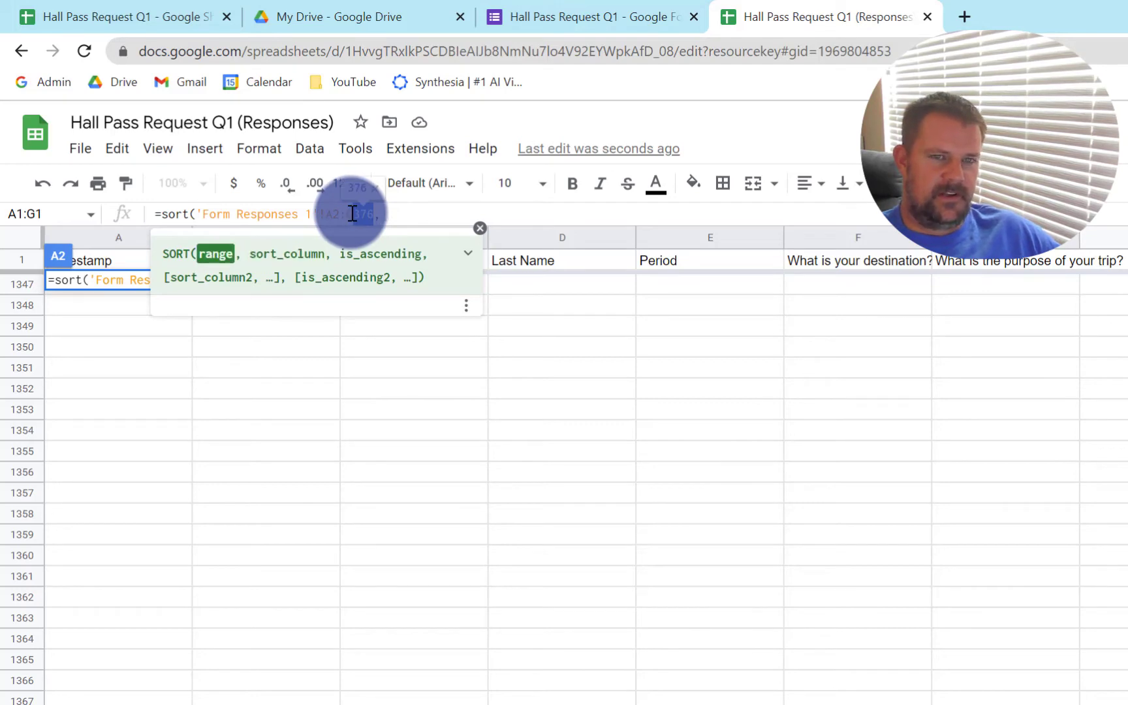
{"action": "type", "text": "999"}
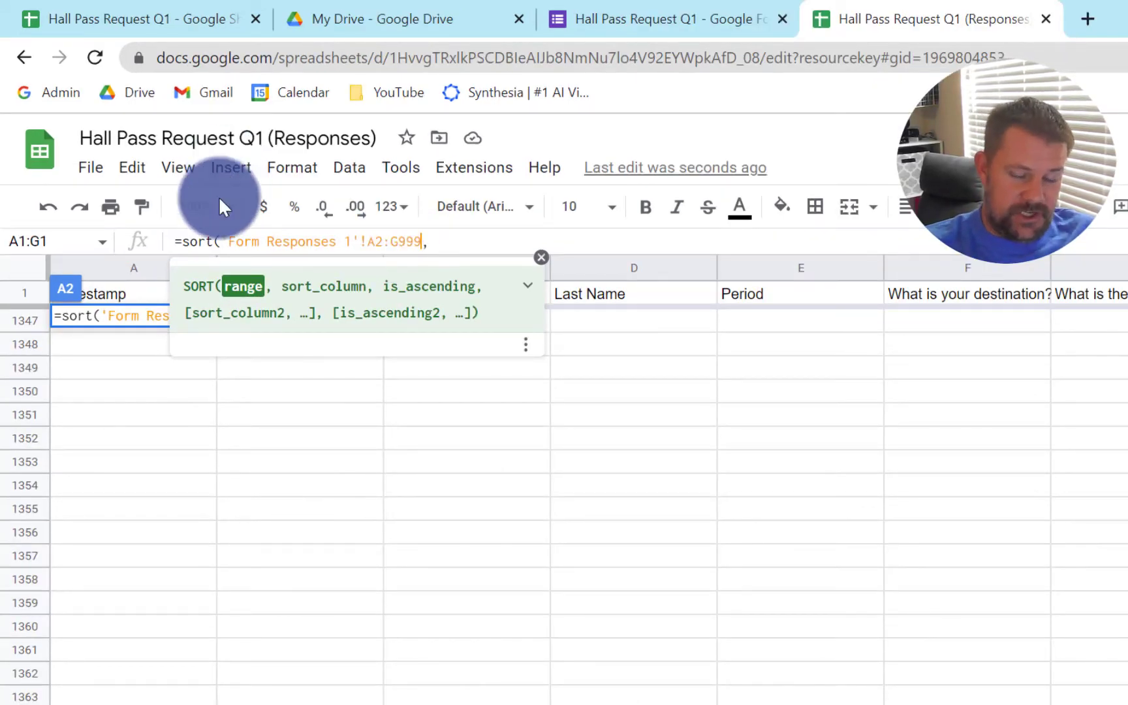
Complete the formula as =sort('Form Responses 1'!A2:G999, 4, true, 3, true).
{"action": "left_click", "coordinate": [447, 241]}
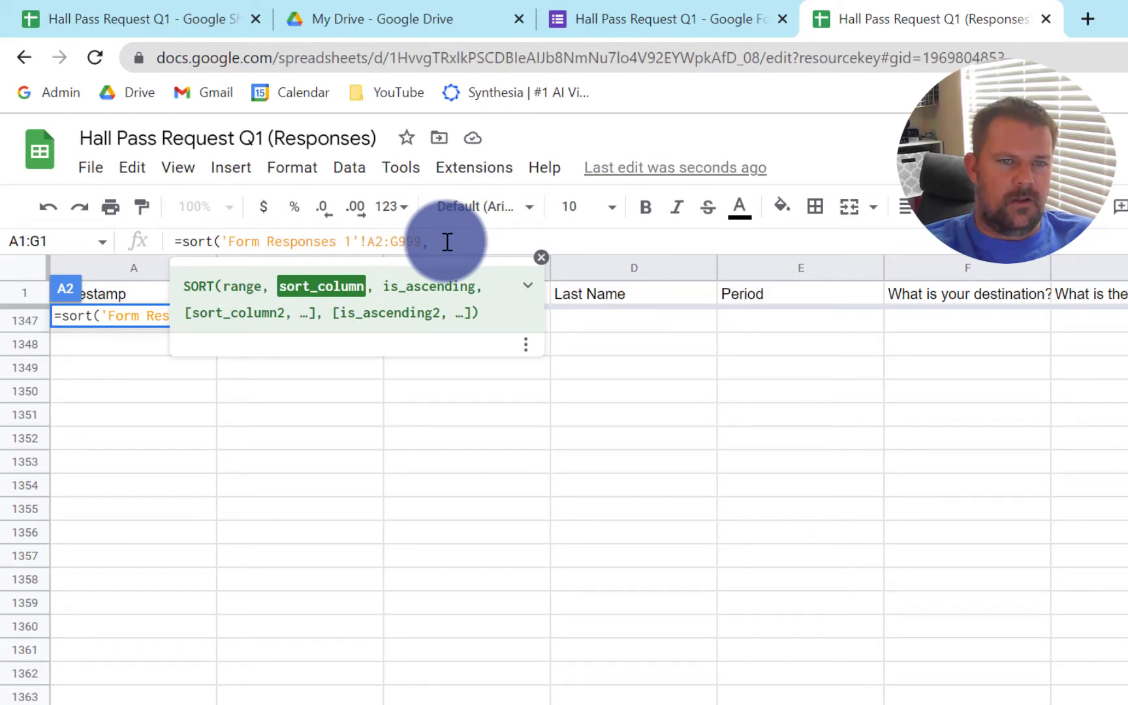
{"action": "type", "text": ","}
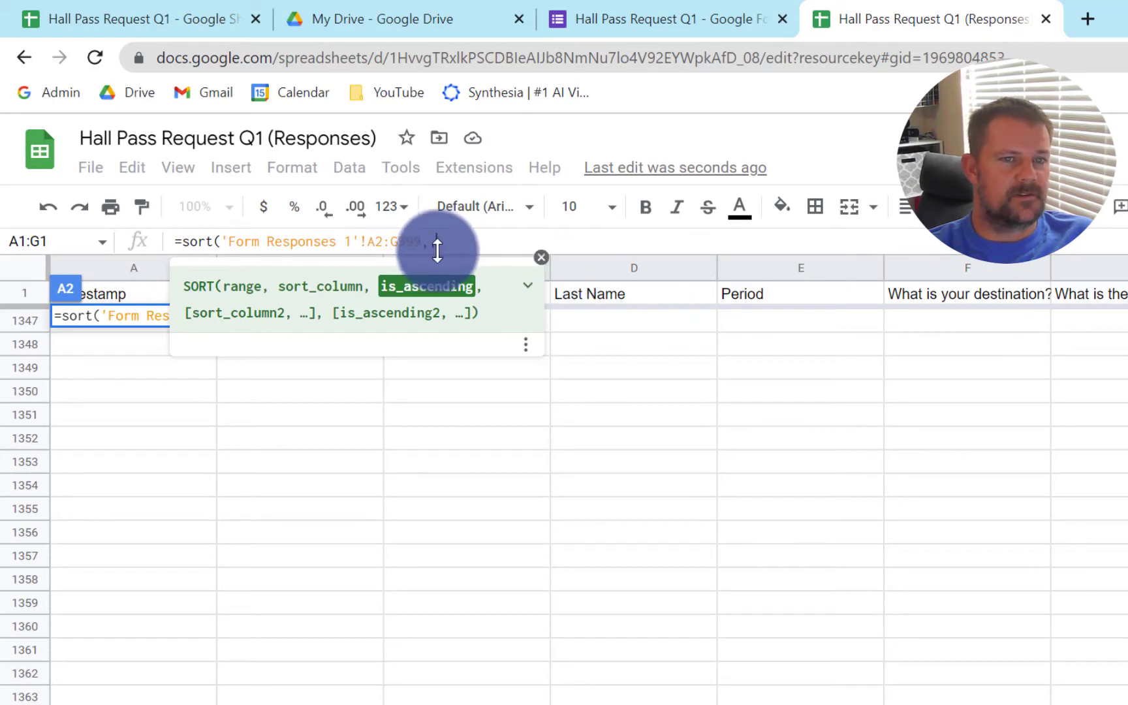
{"action": "key", "text": "BackSpace"}
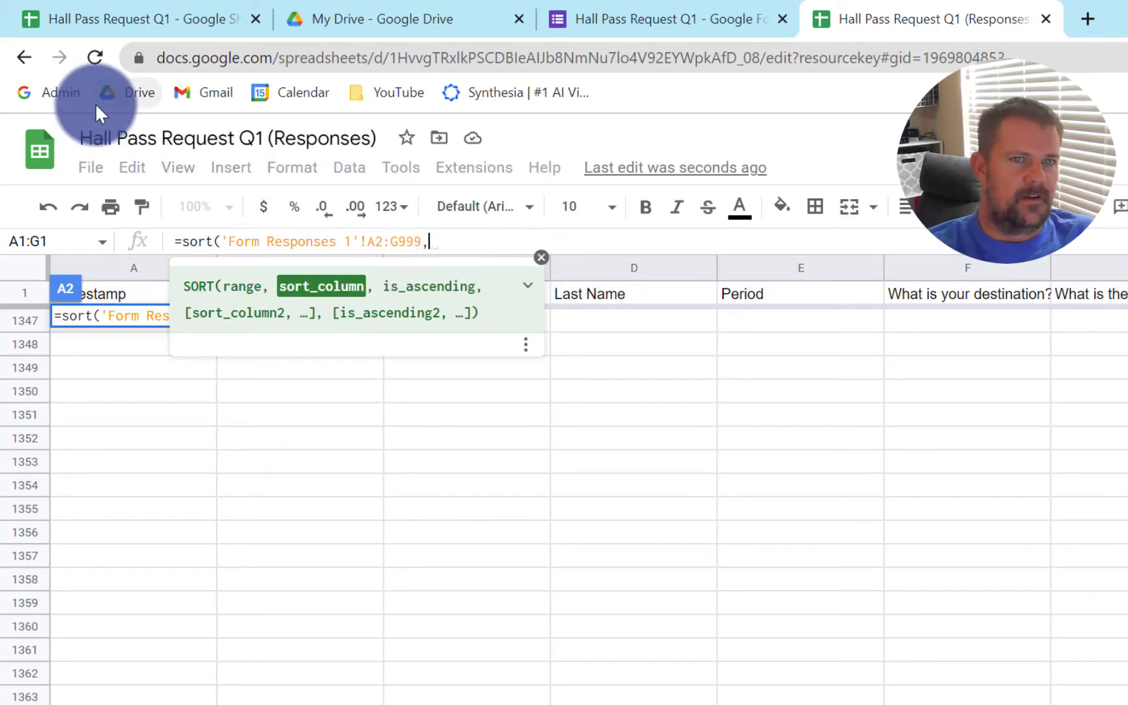
{"action": "type", "text": "4"}
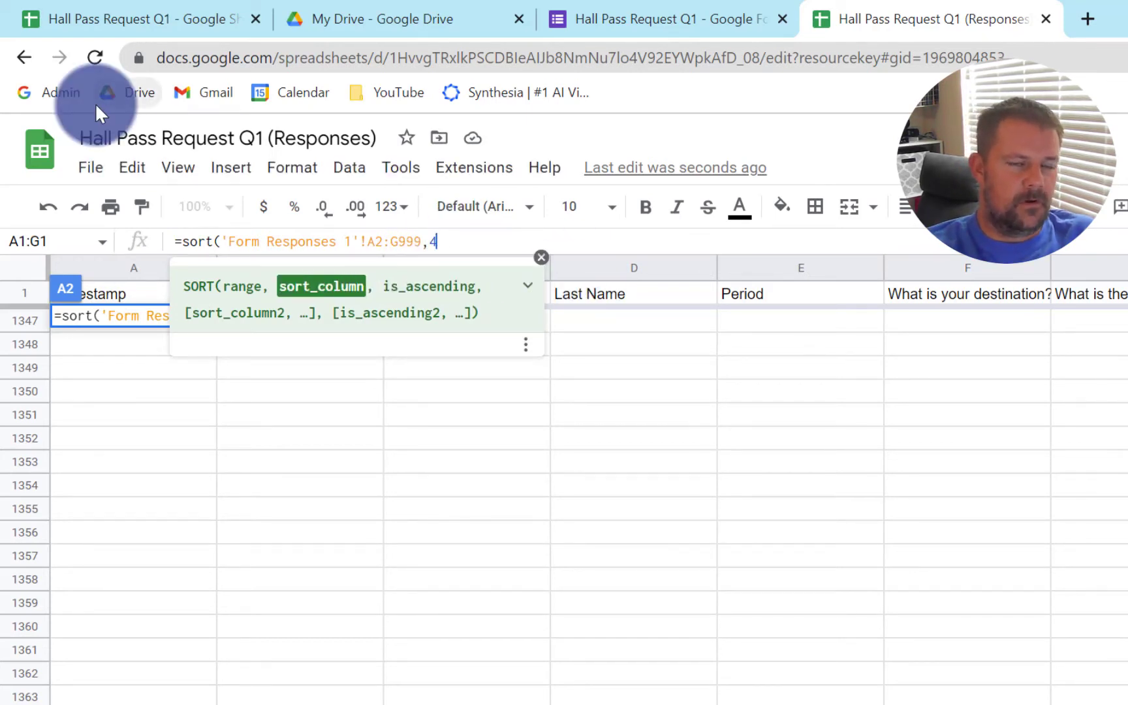
{"action": "type", "text": ", "}
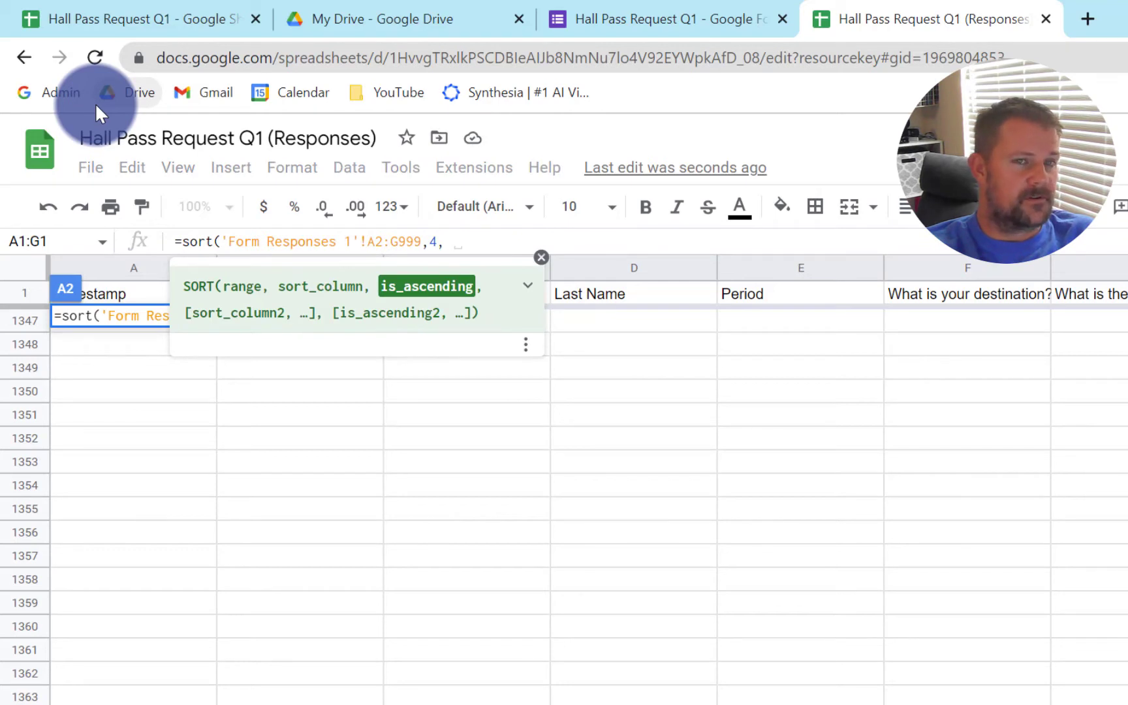
{"action": "type", "text": "true"}
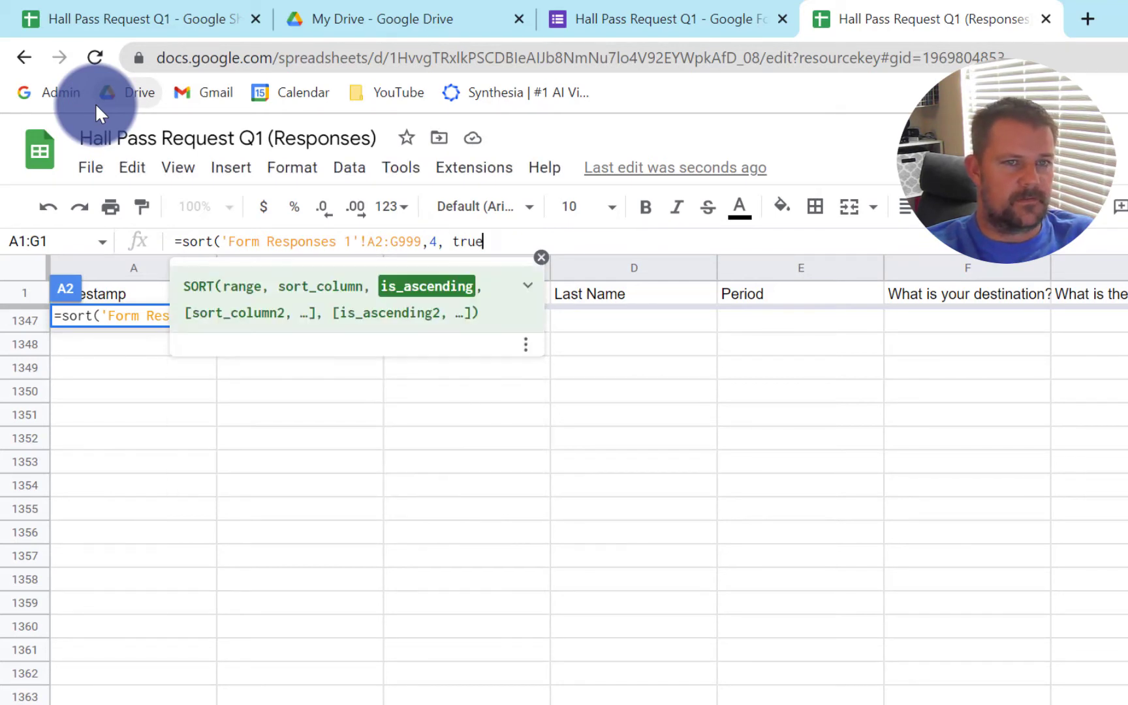
{"action": "type", "text": ","}
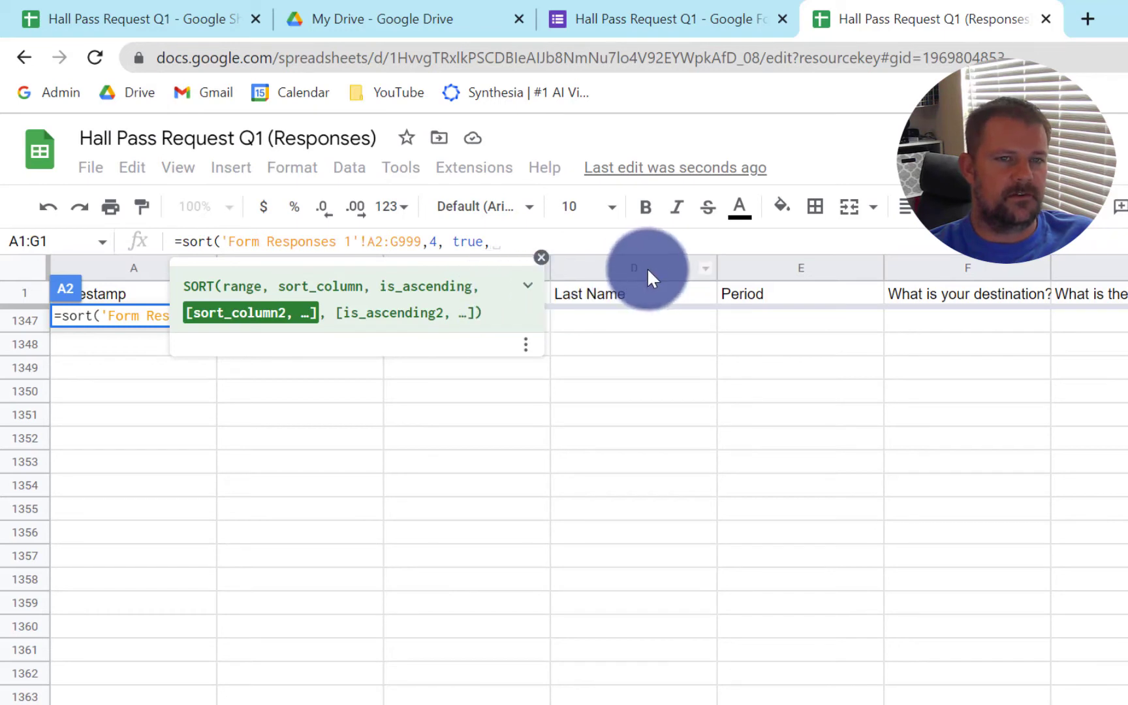
{"action": "type", "text": "3,"}
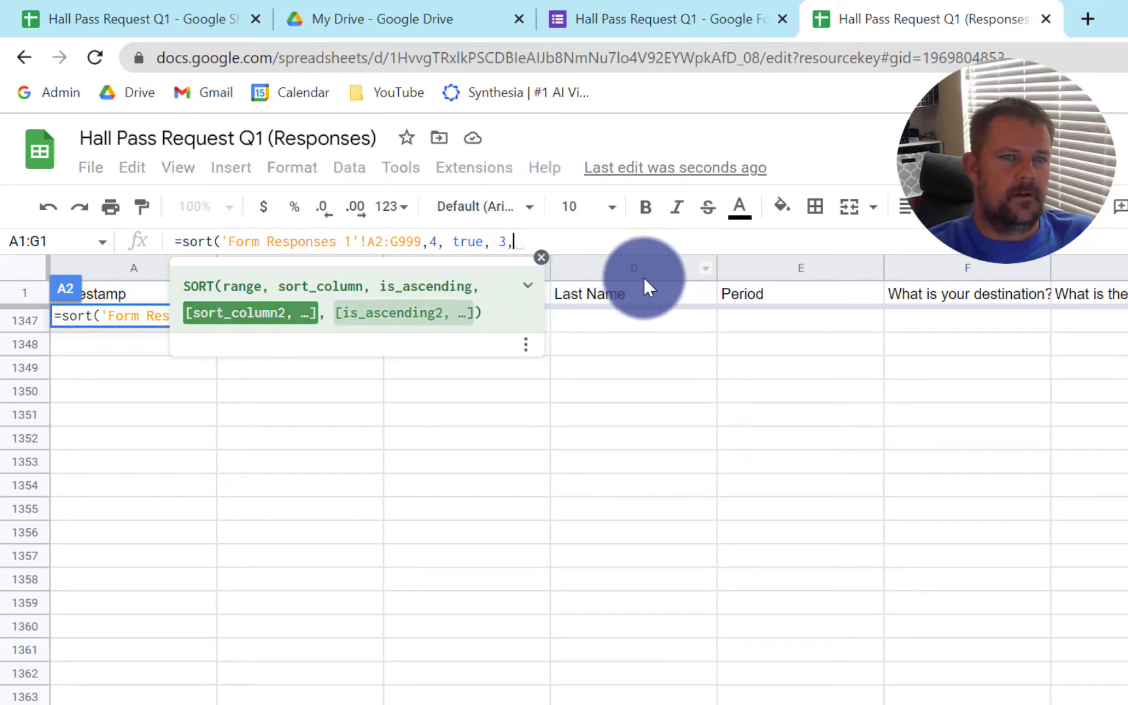
{"action": "type", "text": " true"}
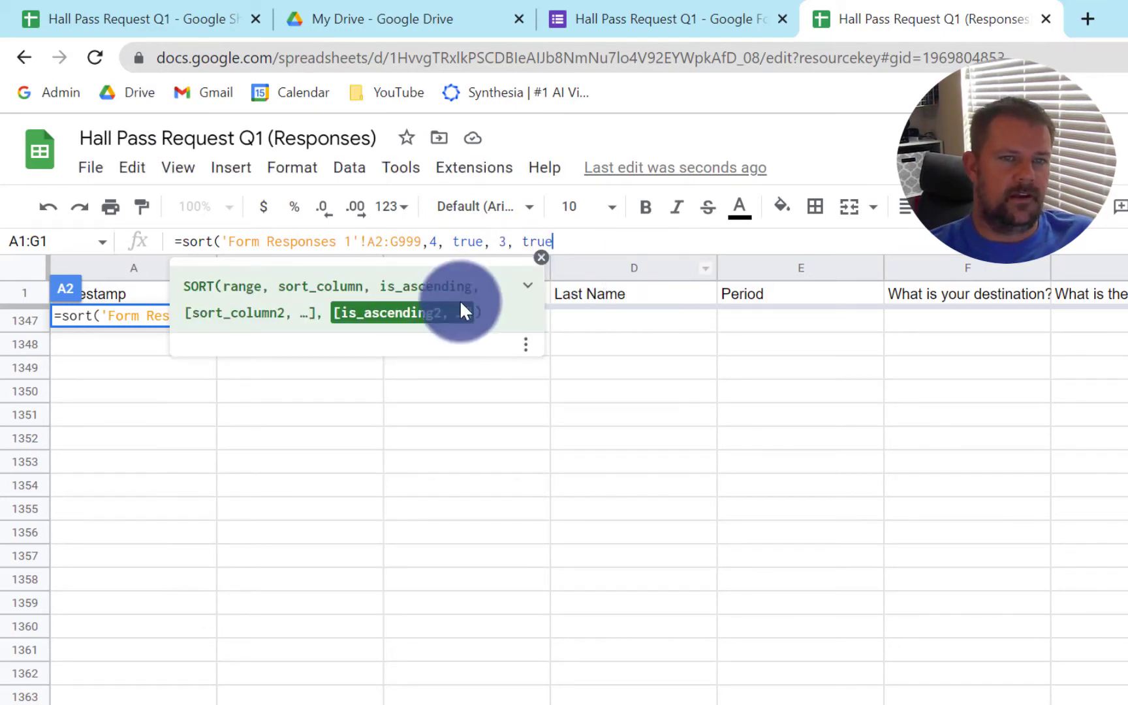
{"action": "left_click", "coordinate": [434, 242]}
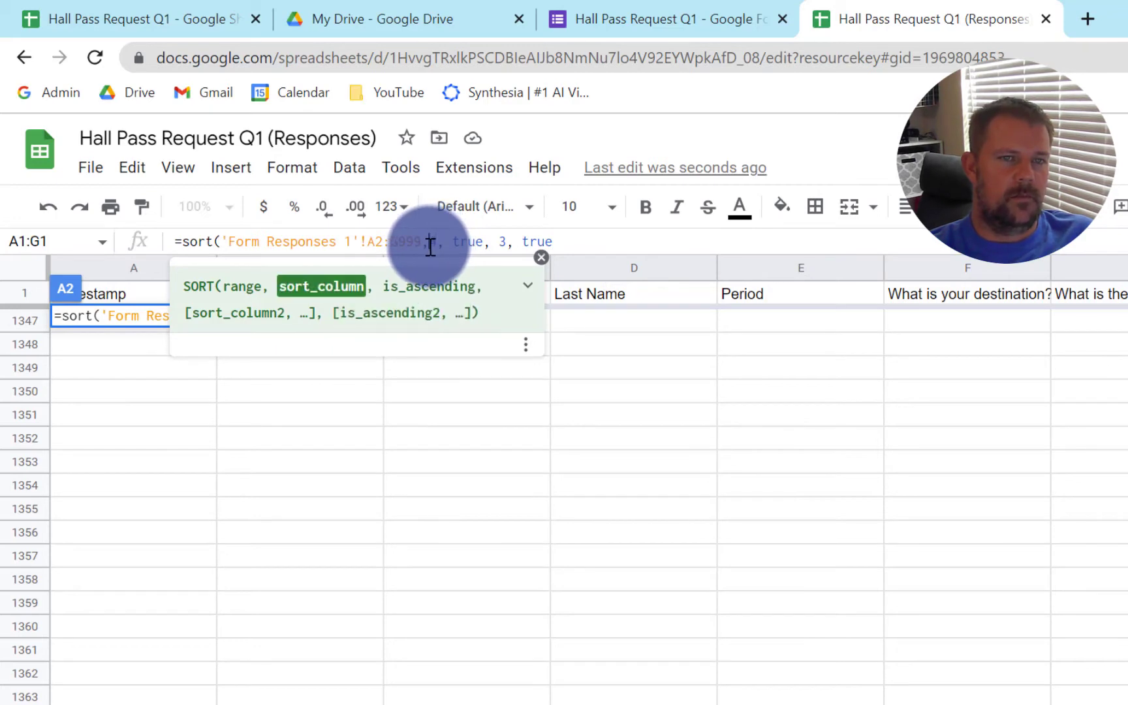
{"action": "left_click", "coordinate": [610, 248]}
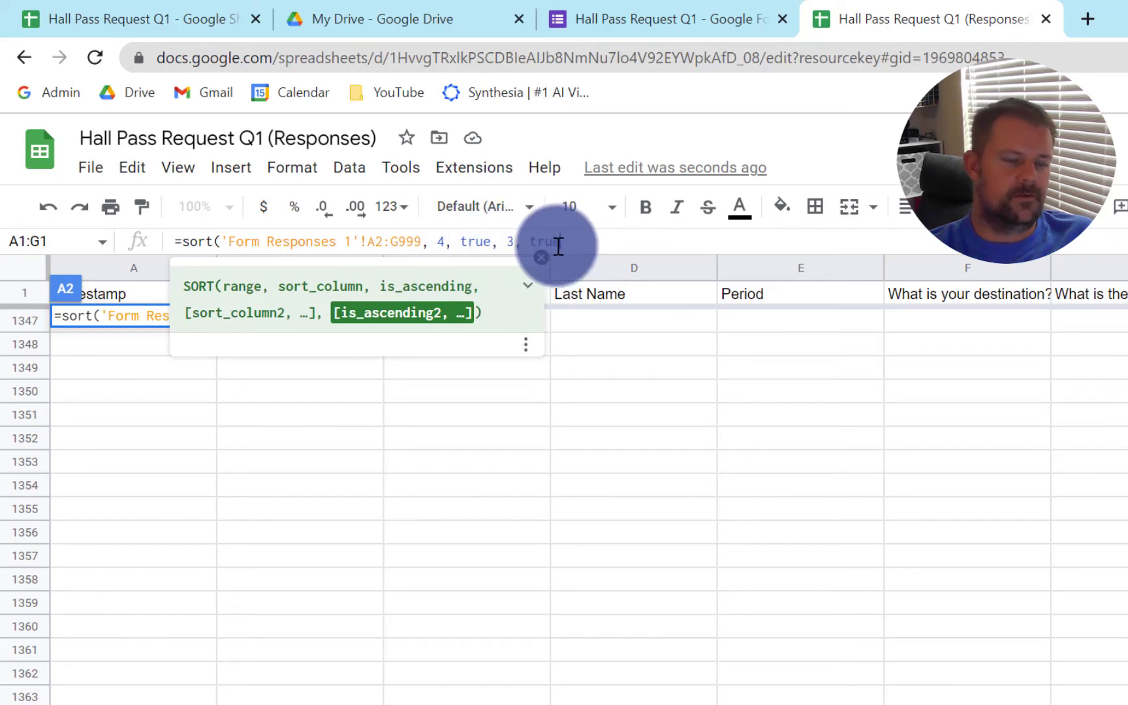
{"action": "left_click", "coordinate": [558, 246]}
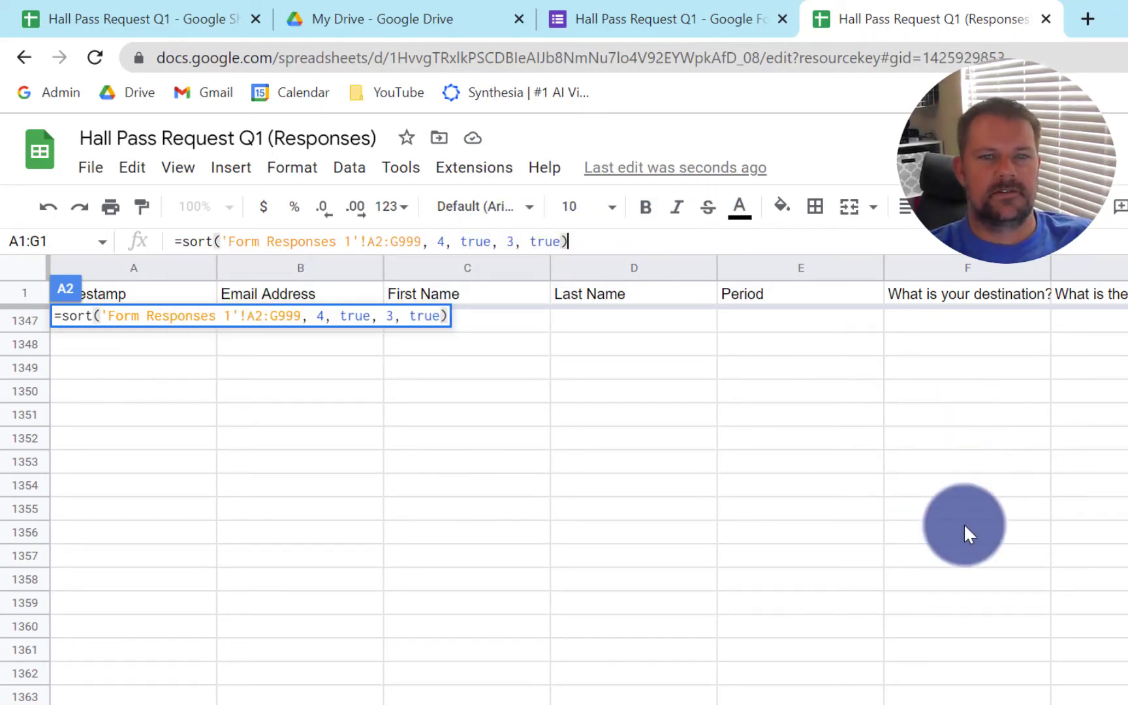
Commit the SORT formula and check the three Emily Andersons precede William Anderson.
{"action": "key", "text": "Return"}
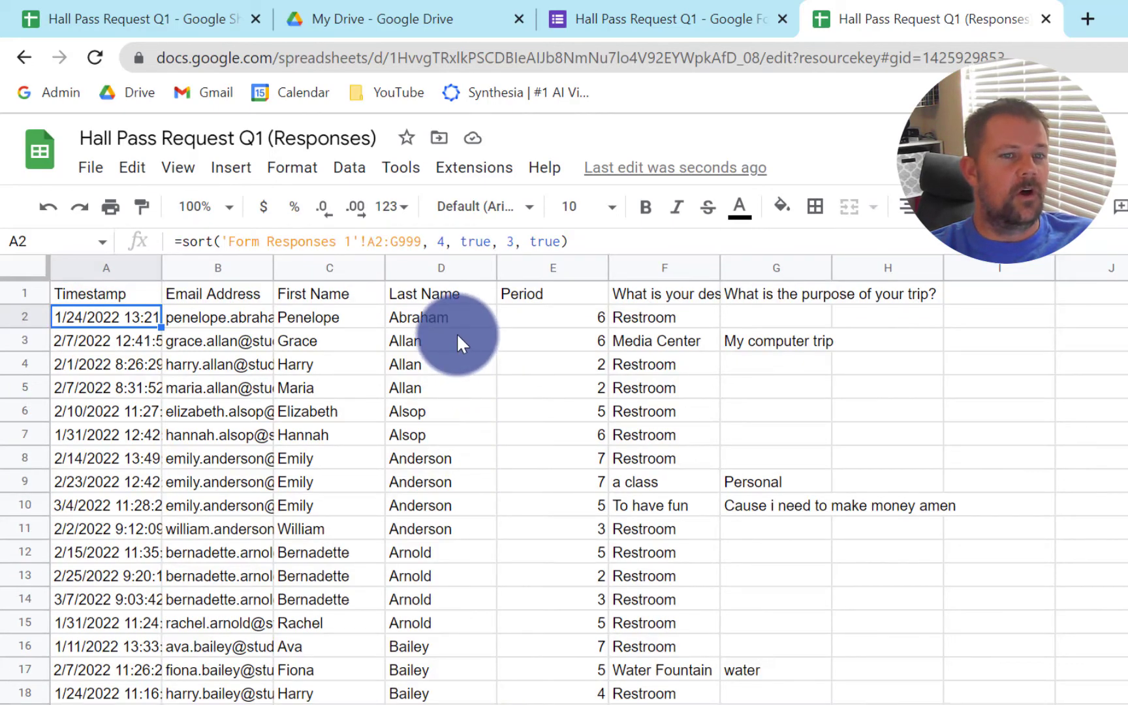
{"action": "left_click", "coordinate": [414, 291]}
{"action": "left_click_drag", "start_coordinate": [292, 460], "coordinate": [476, 506]}
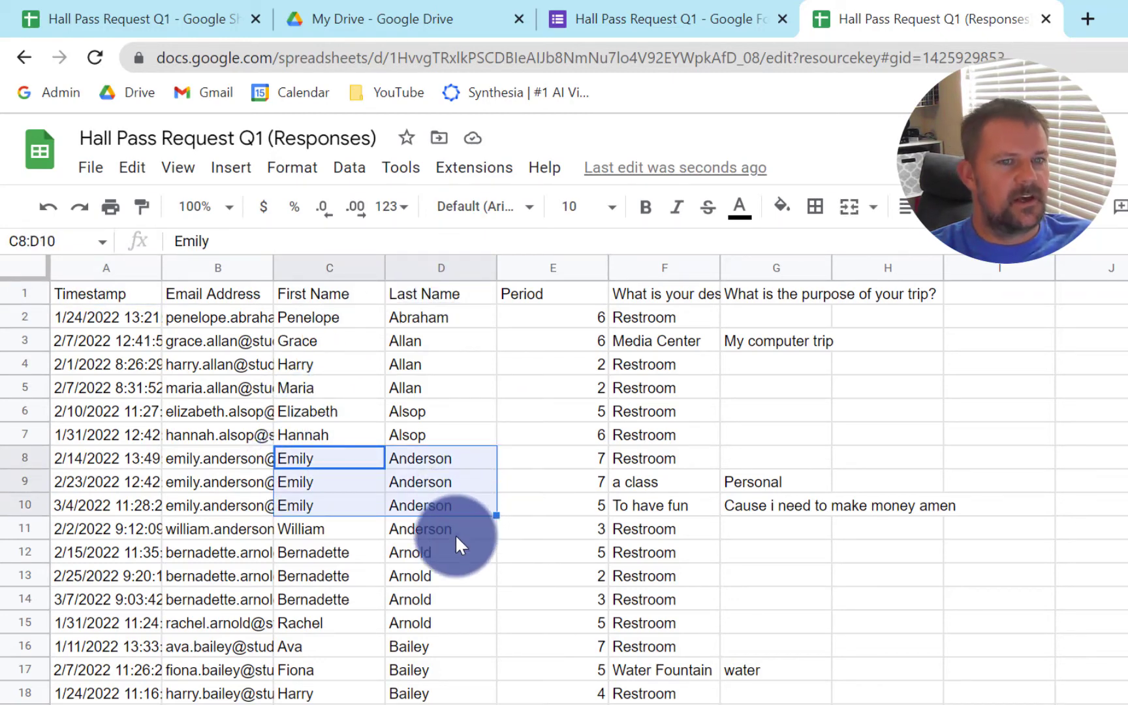
{"action": "left_click", "coordinate": [455, 534]}
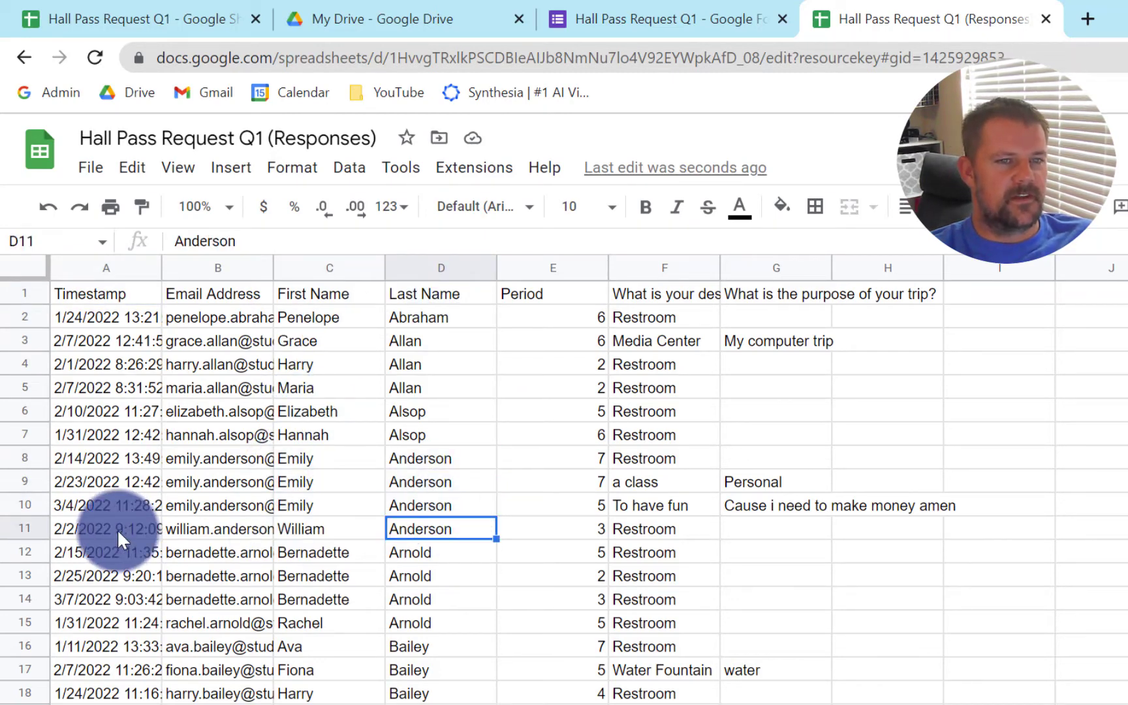
Bold the header cells A1:G1 and add all borders to columns A–G.
{"action": "left_click", "coordinate": [133, 294]}
{"action": "left_click_drag", "start_coordinate": [893, 307], "coordinate": [111, 268]}
{"action": "key", "text": "ctrl+b"}
{"action": "left_click", "coordinate": [815, 207]}
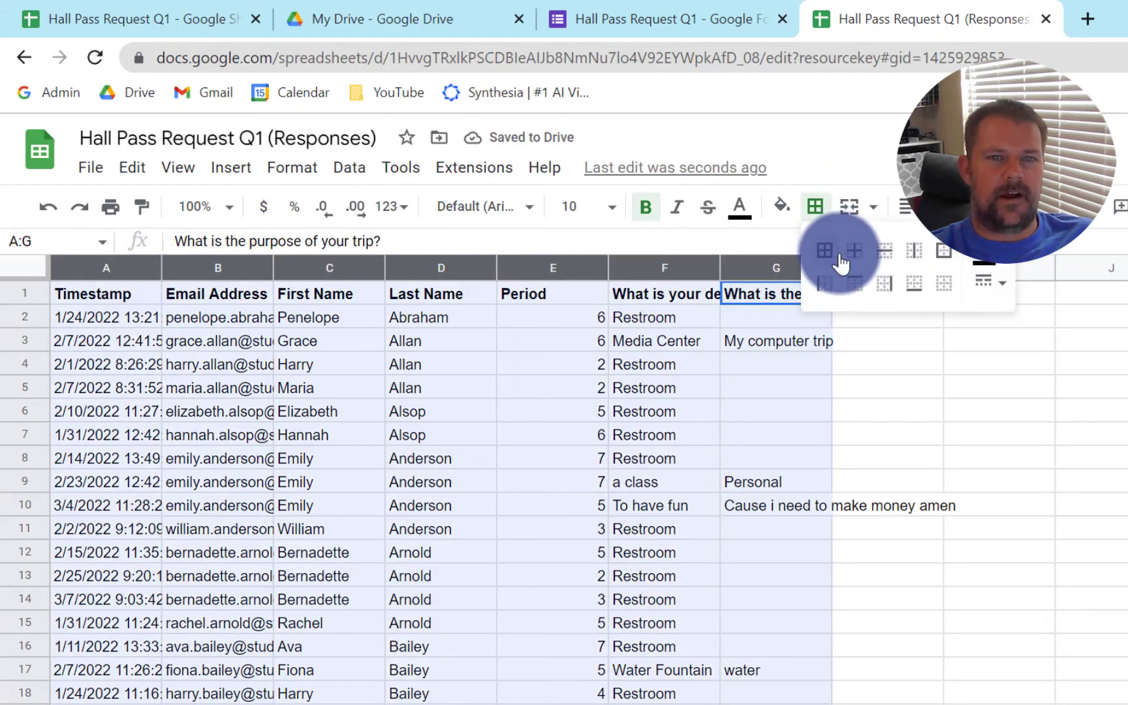
{"action": "left_click", "coordinate": [821, 267]}
Fill the header row A1:G1 with teal.
{"action": "left_click", "coordinate": [742, 288]}
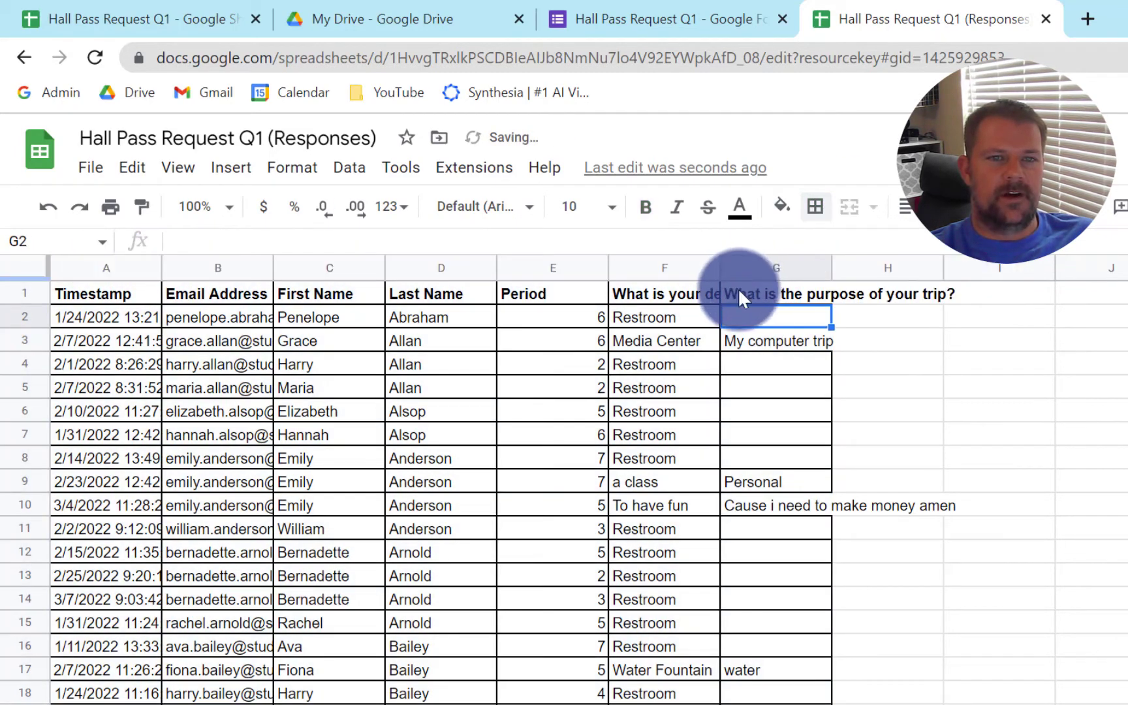
{"action": "left_click_drag", "start_coordinate": [349, 302], "coordinate": [75, 290]}
{"action": "left_click", "coordinate": [782, 207]}
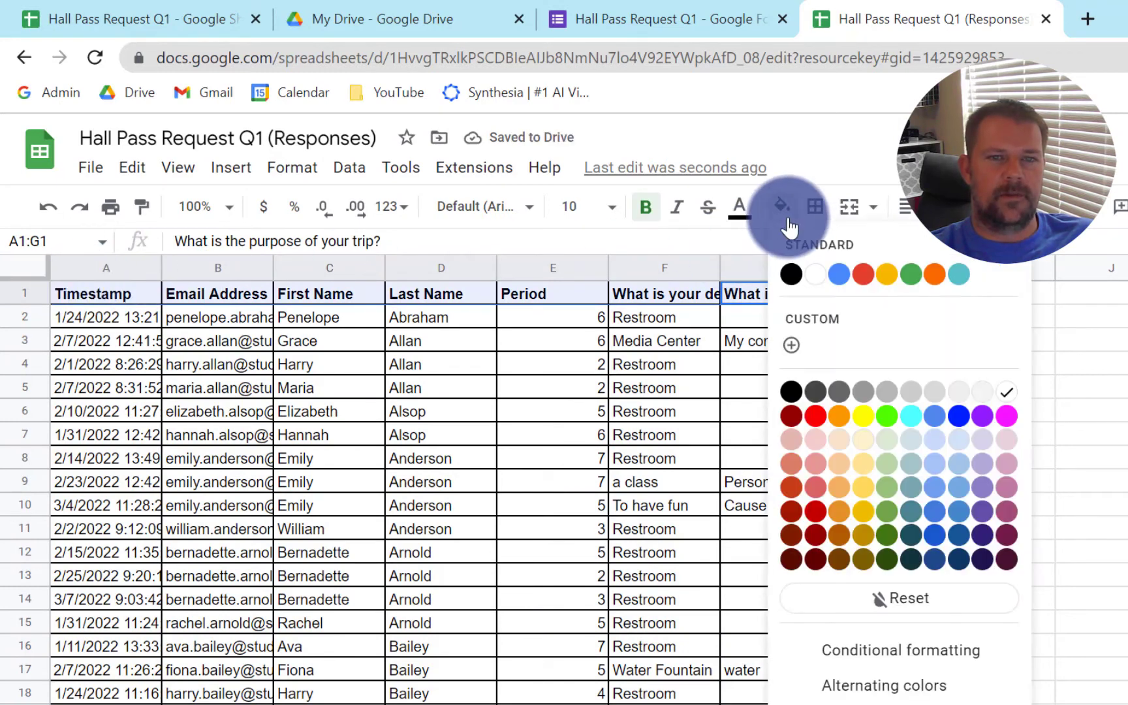
{"action": "left_click", "coordinate": [961, 280]}
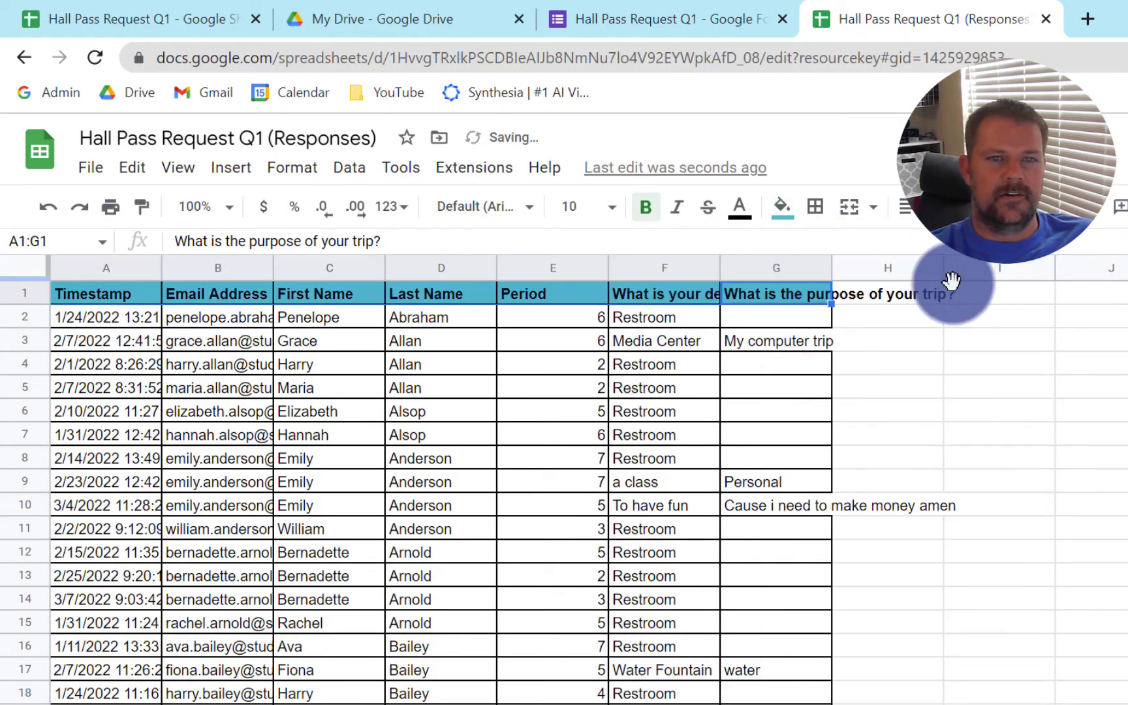
Auto-fit the destination column F and the Timestamp column A to their contents.
{"action": "left_click", "coordinate": [30, 273]}
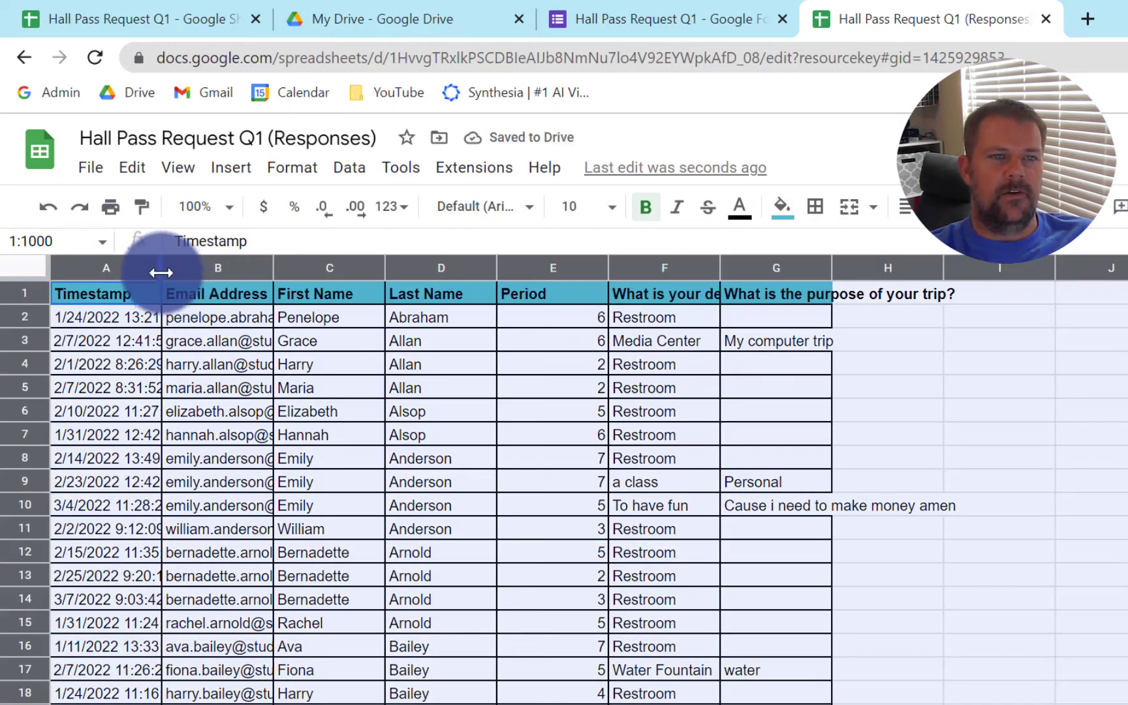
{"action": "double_click", "coordinate": [161, 273]}
{"action": "left_click", "coordinate": [1117, 457]}
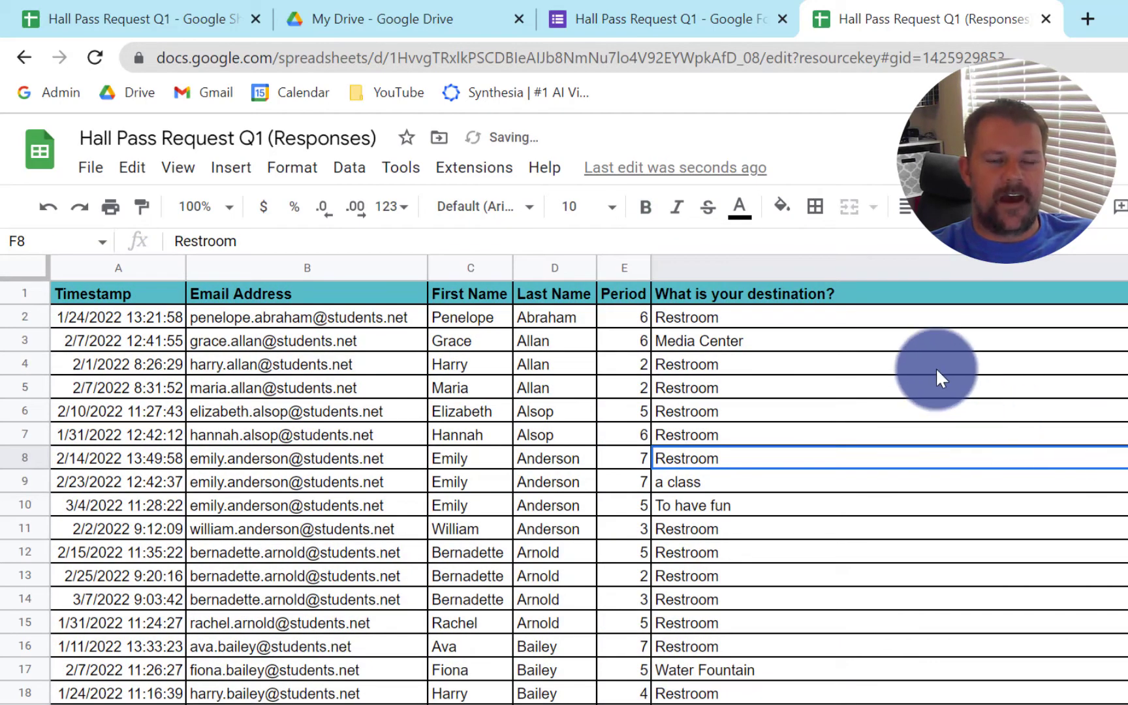
{"action": "key", "text": "ctrl+z"}
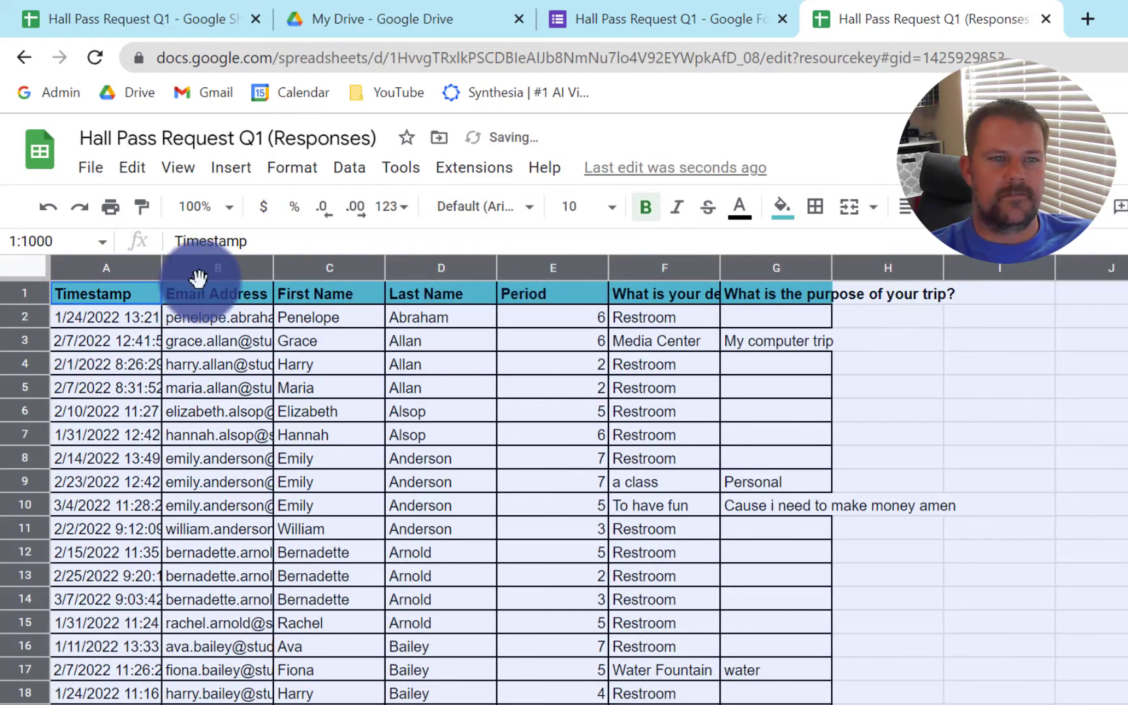
{"action": "left_click", "coordinate": [747, 370]}
{"action": "double_click", "coordinate": [720, 264]}
{"action": "double_click", "coordinate": [162, 268]}
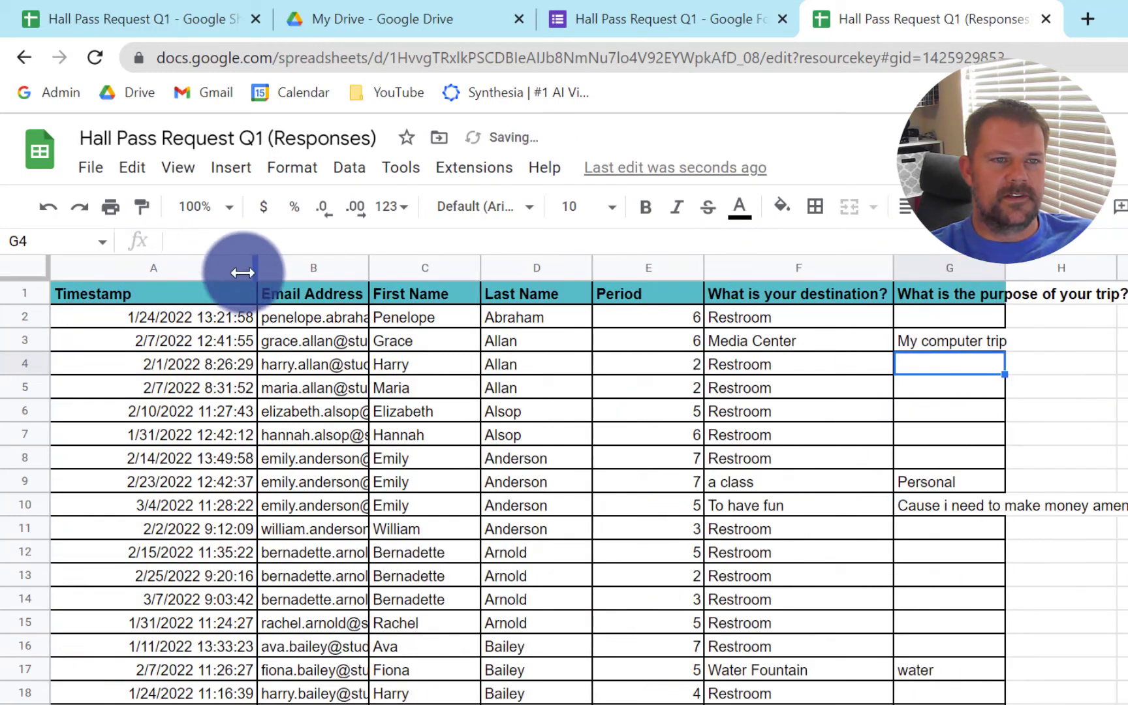
{"action": "left_click", "coordinate": [151, 269]}
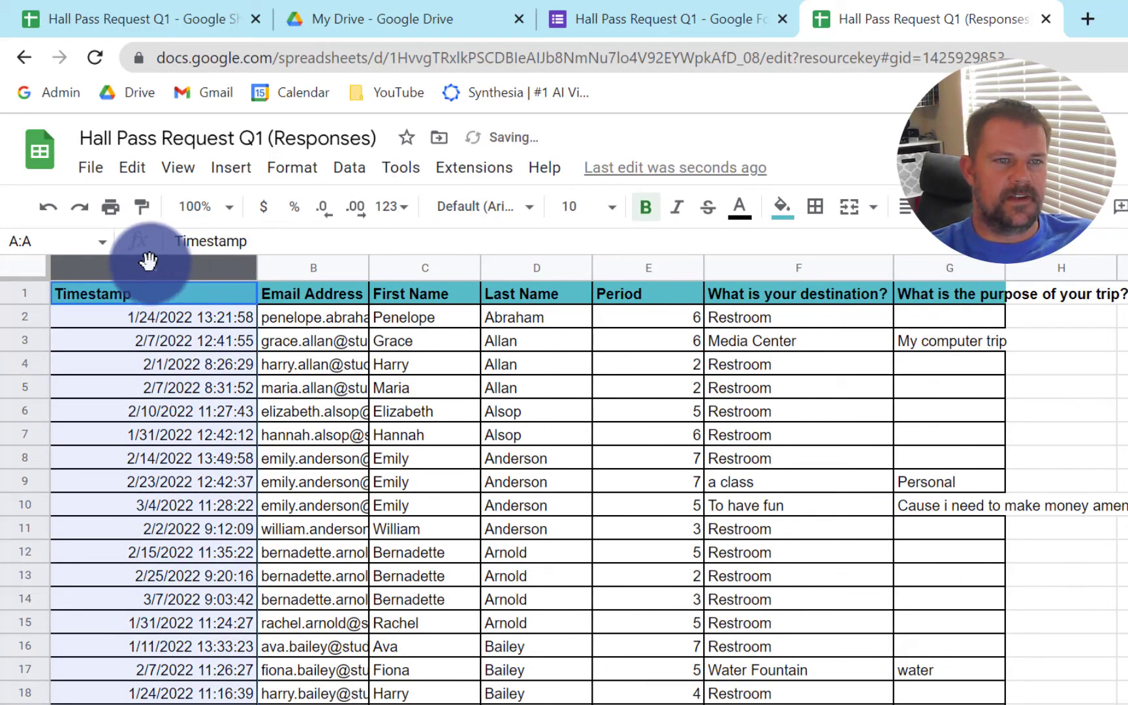
Give Timestamp a custom weekday, month, day, year format with hour, minute, AM/PM, no seconds.
{"action": "left_click", "coordinate": [303, 173]}
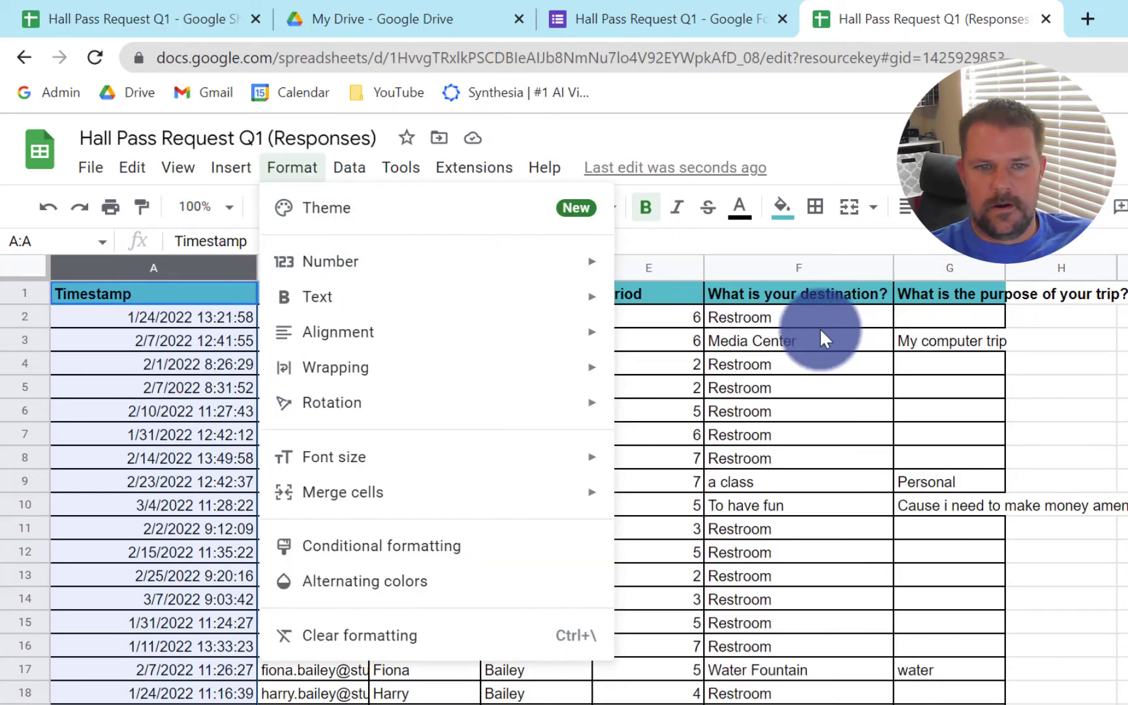
{"action": "left_click", "coordinate": [473, 167]}
{"action": "mouse_move", "coordinate": [349, 168]}
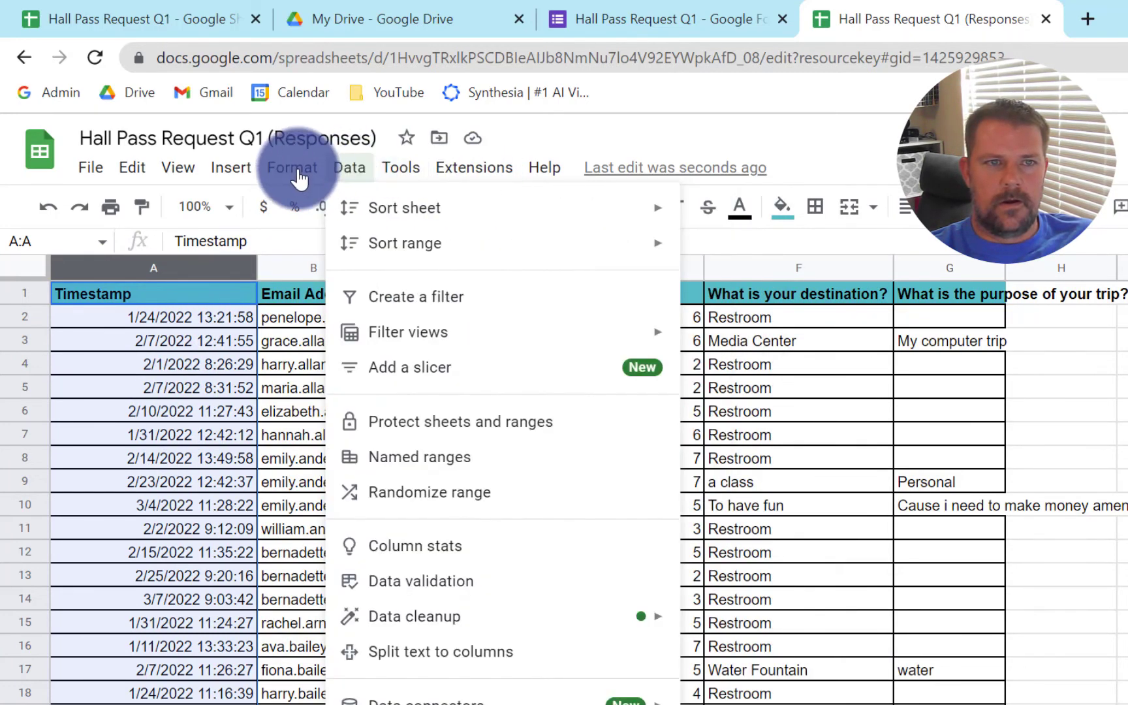
{"action": "mouse_move", "coordinate": [302, 189]}
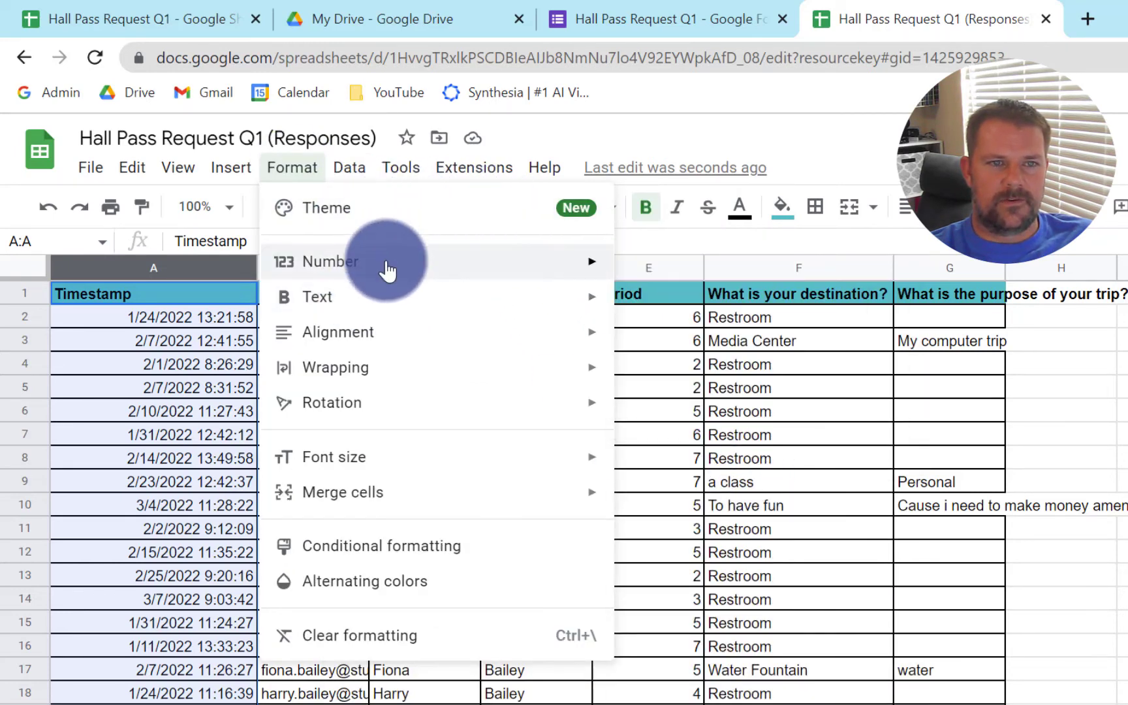
{"action": "mouse_move", "coordinate": [385, 268]}
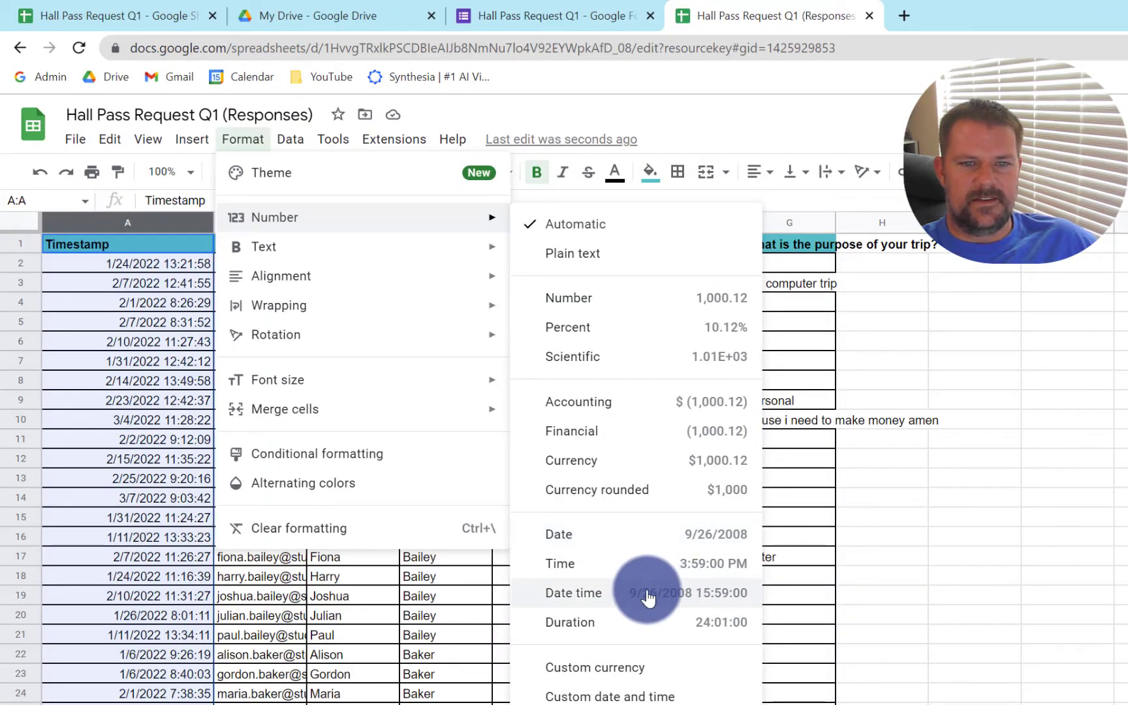
{"action": "left_click", "coordinate": [606, 697]}
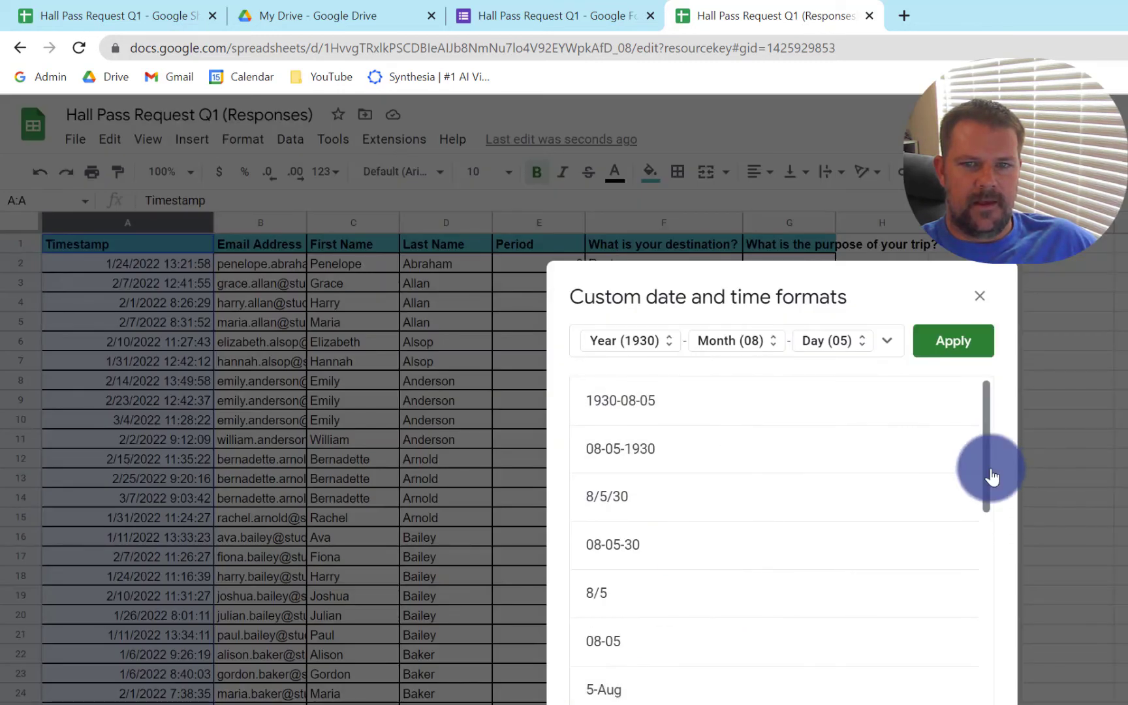
{"action": "left_click_drag", "start_coordinate": [987, 471], "coordinate": [988, 691]}
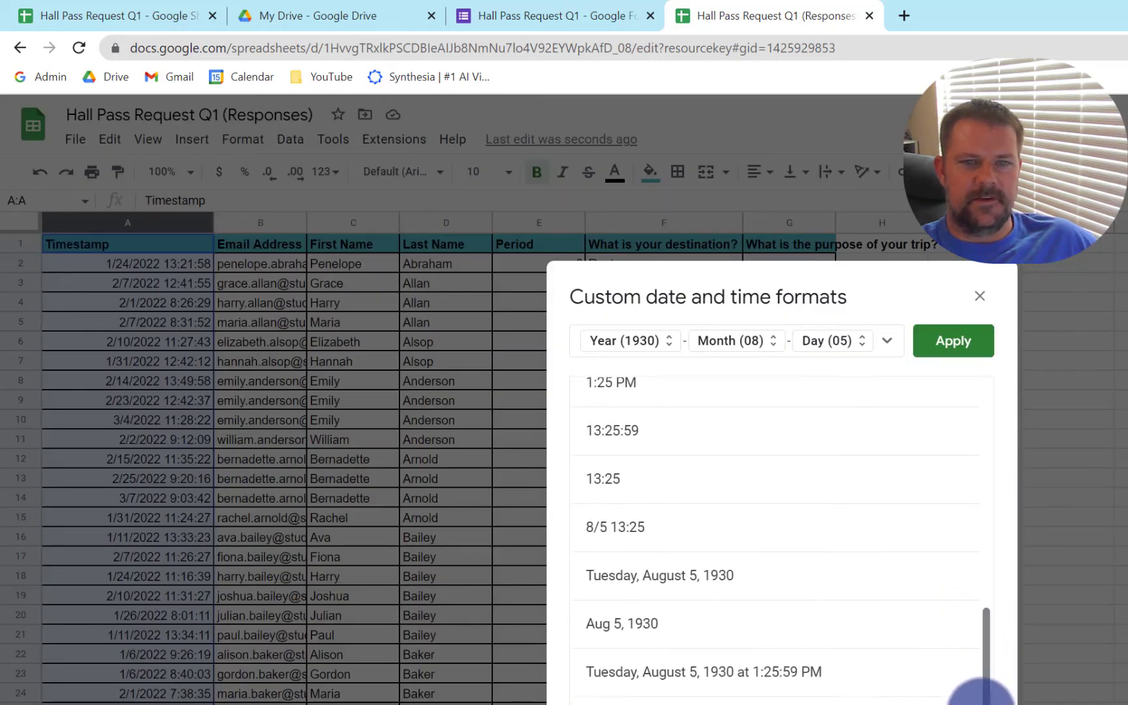
{"action": "left_click", "coordinate": [669, 690]}
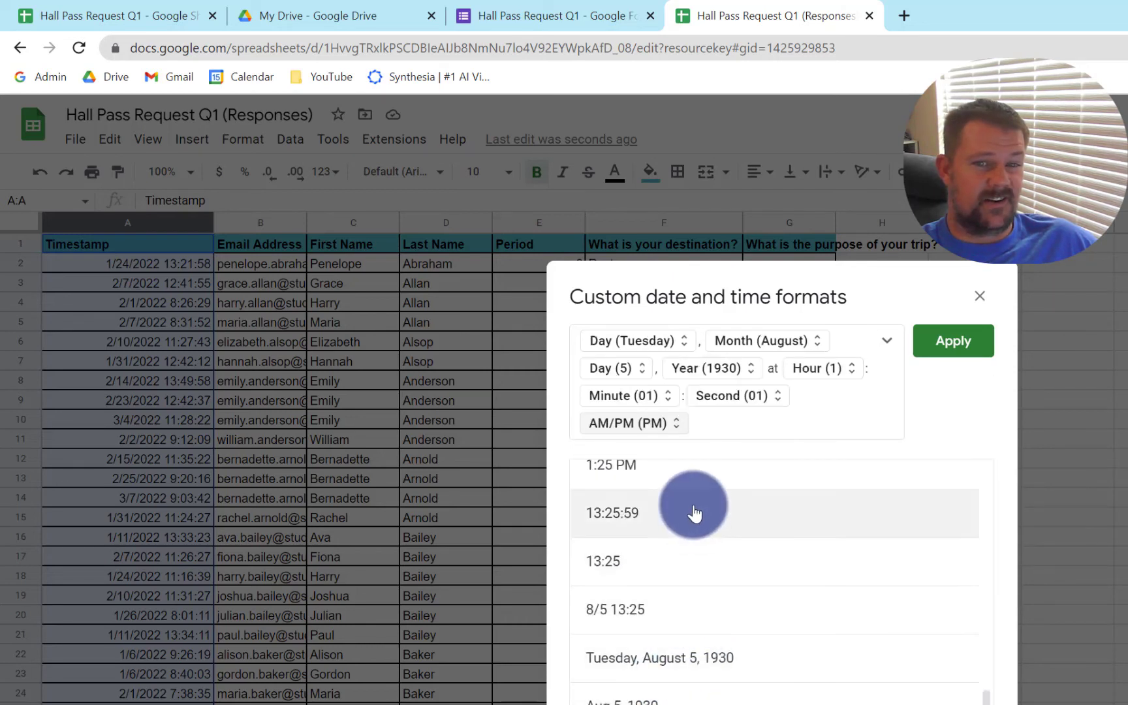
{"action": "left_click", "coordinate": [810, 393]}
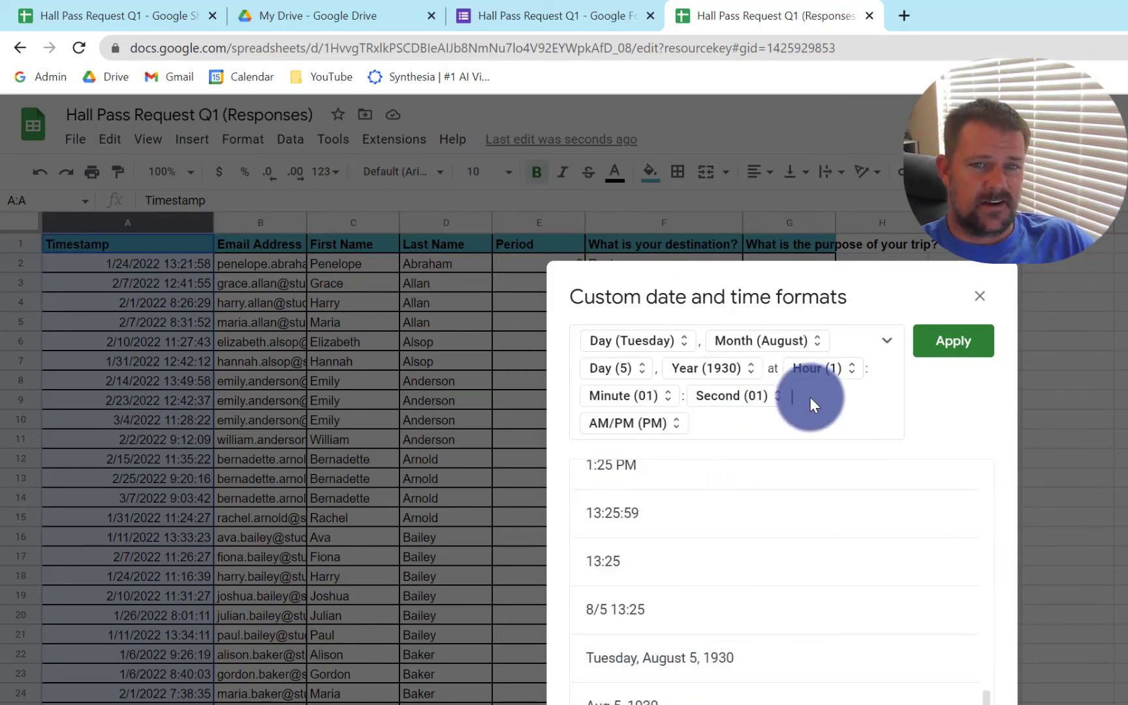
{"action": "key", "text": "BackSpace"}
{"action": "key", "text": "BackSpace"}
{"action": "left_click", "coordinate": [950, 347]}
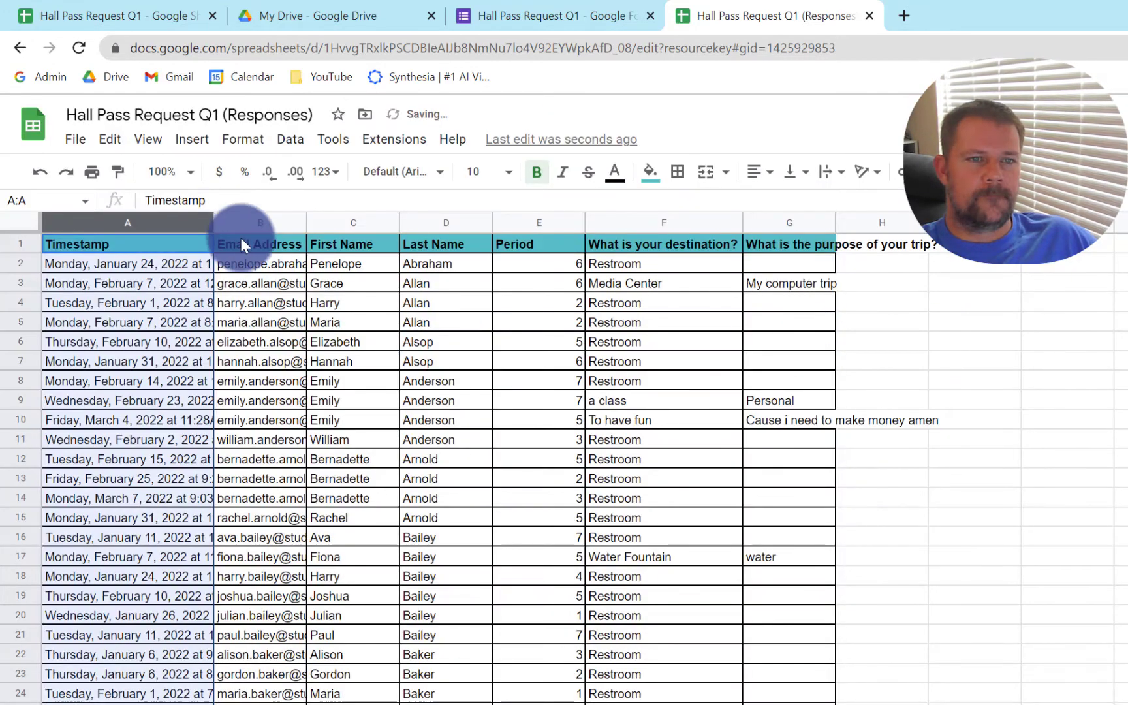
Widen column A for full dates and column G for the longest trip-purpose answer.
{"action": "left_click_drag", "start_coordinate": [213, 222], "coordinate": [279, 224]}
{"action": "left_click", "coordinate": [575, 439]}
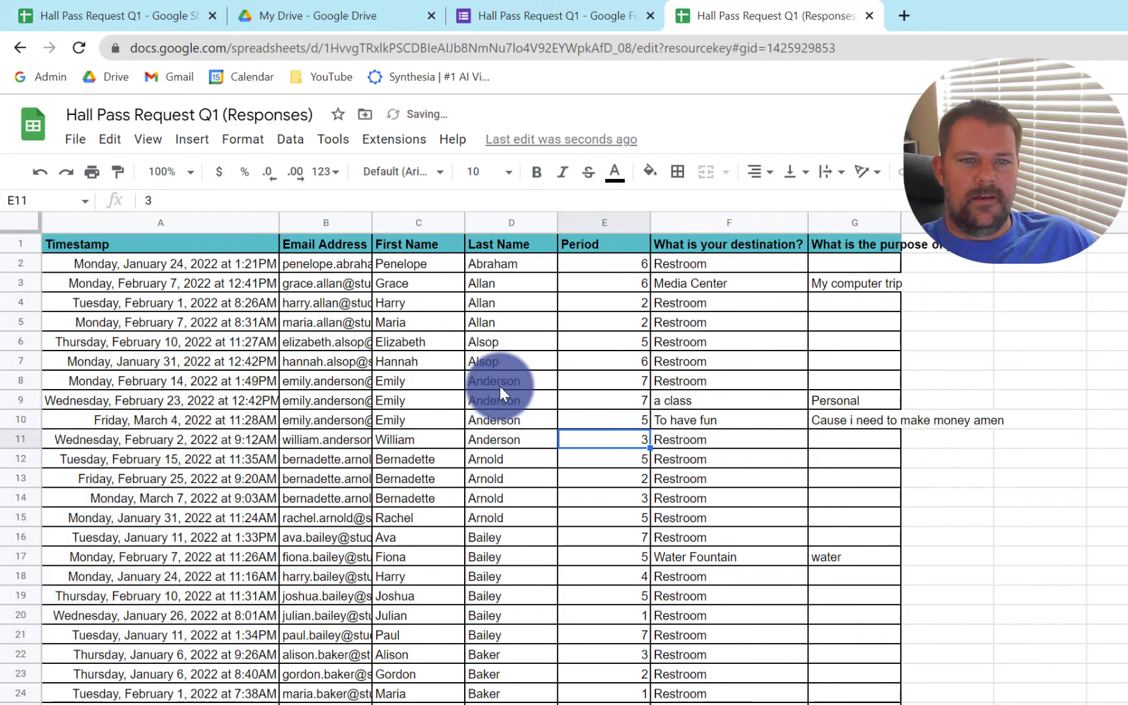
{"action": "left_click_drag", "start_coordinate": [499, 398], "coordinate": [505, 421]}
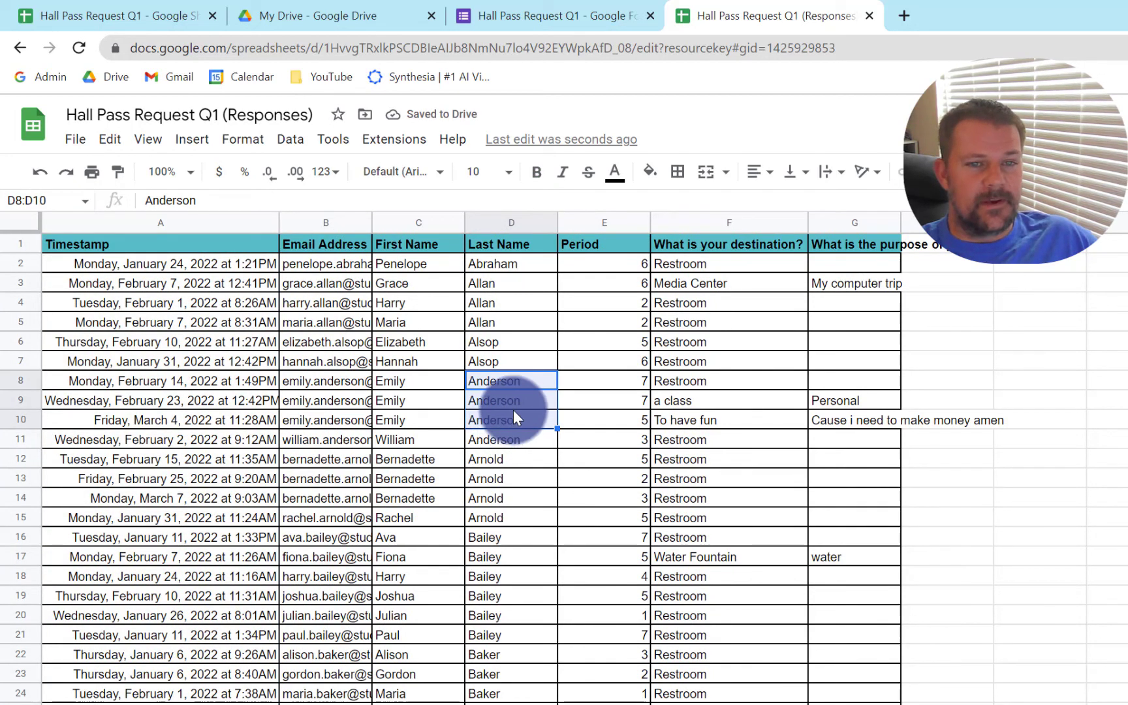
{"action": "left_click", "coordinate": [488, 387]}
{"action": "left_click", "coordinate": [166, 387]}
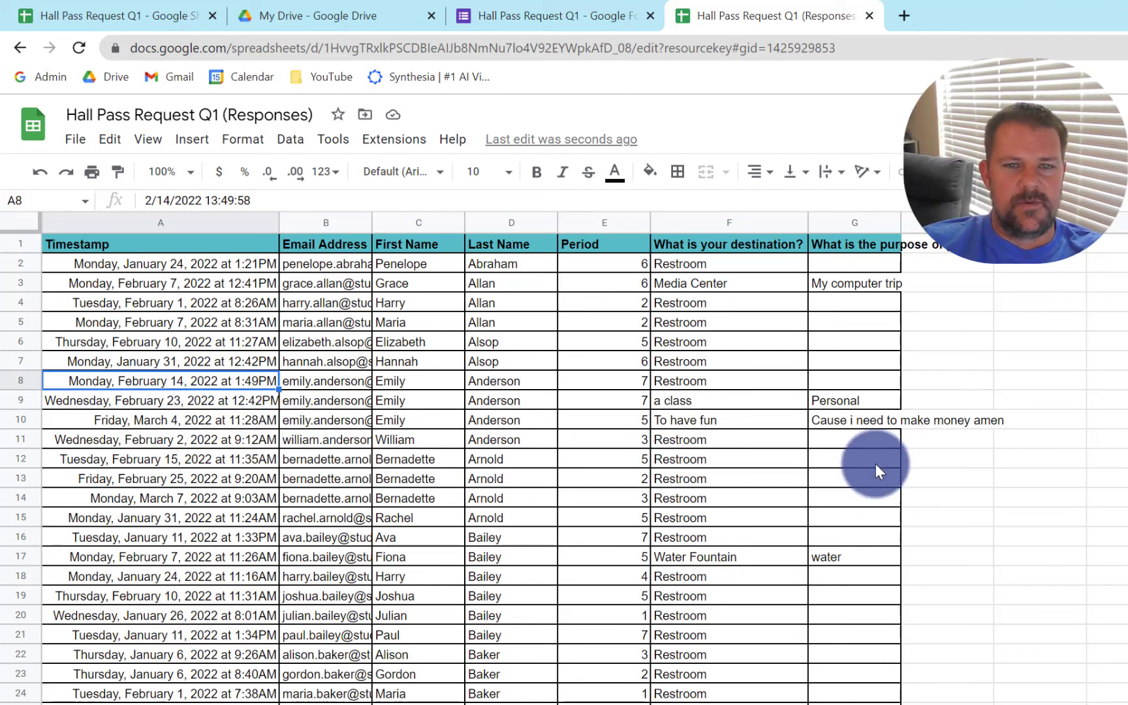
{"action": "left_click_drag", "start_coordinate": [899, 217], "coordinate": [1047, 220]}
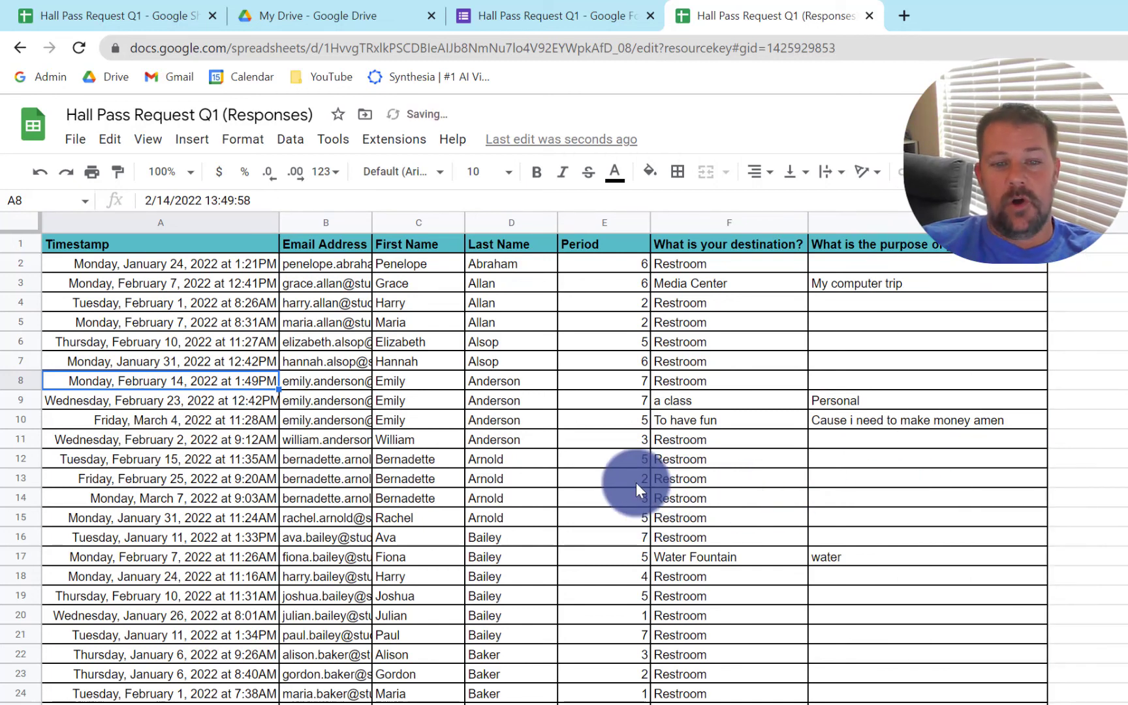